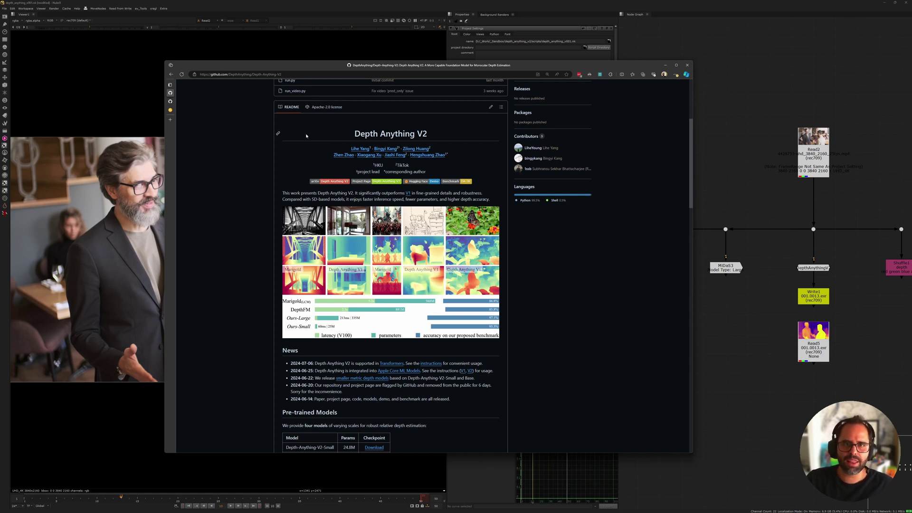
Look through the file list and README introduction of the Depth Anything V2 repository
{"action": "scroll", "coordinate": [285, 143], "scroll_direction": "up", "scroll_amount": 1}
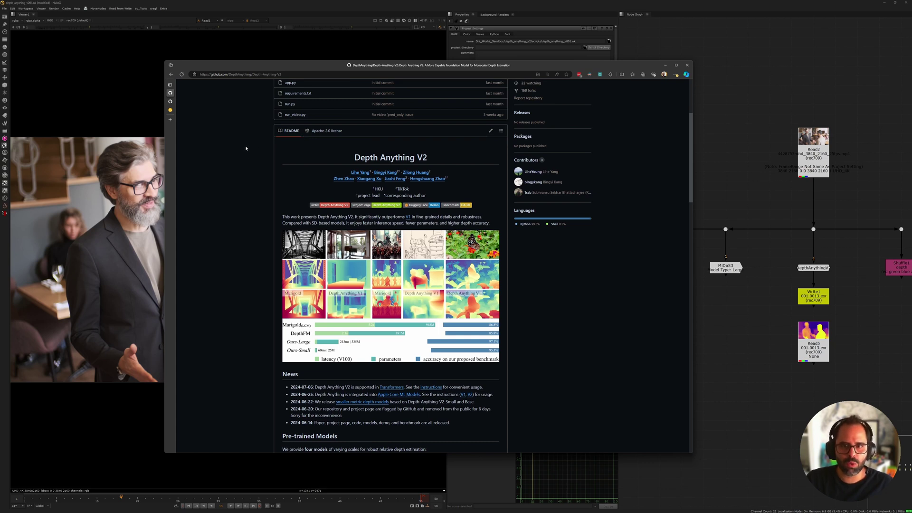
{"action": "scroll", "coordinate": [246, 148], "scroll_direction": "up", "scroll_amount": 3}
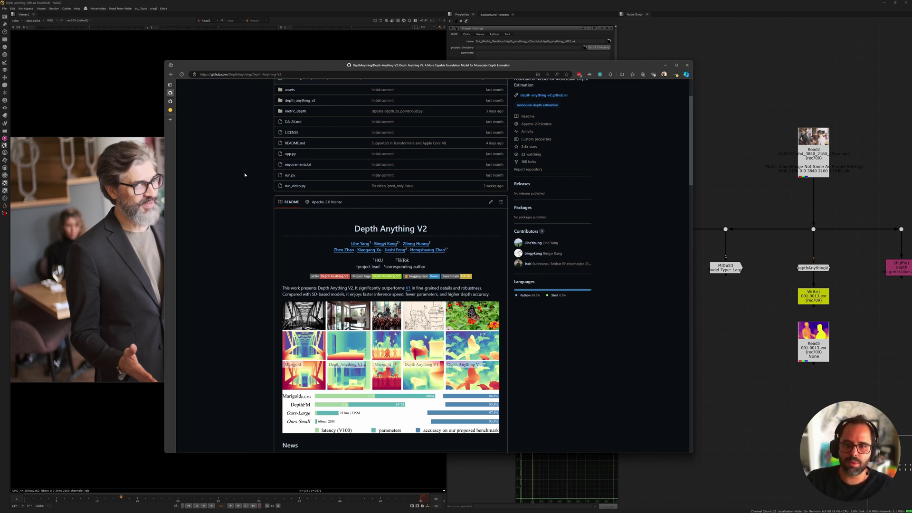
{"action": "scroll", "coordinate": [255, 223], "scroll_direction": "up", "scroll_amount": 1}
{"action": "scroll", "coordinate": [254, 219], "scroll_direction": "down", "scroll_amount": 2}
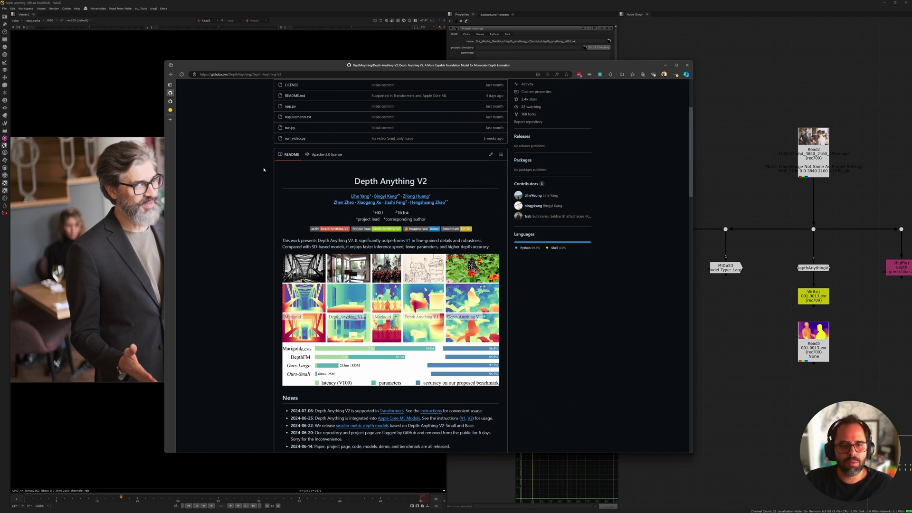
Open the Depth-Anything-for-Nuke repository page and look over its README
{"action": "left_click", "coordinate": [185, 101]}
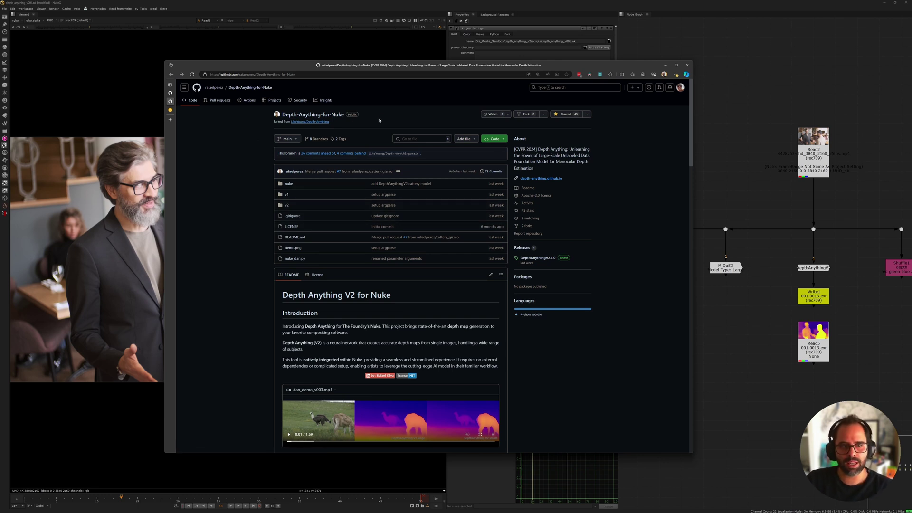
{"action": "scroll", "coordinate": [295, 165], "scroll_direction": "down", "scroll_amount": 5}
{"action": "scroll", "coordinate": [295, 166], "scroll_direction": "up", "scroll_amount": 5}
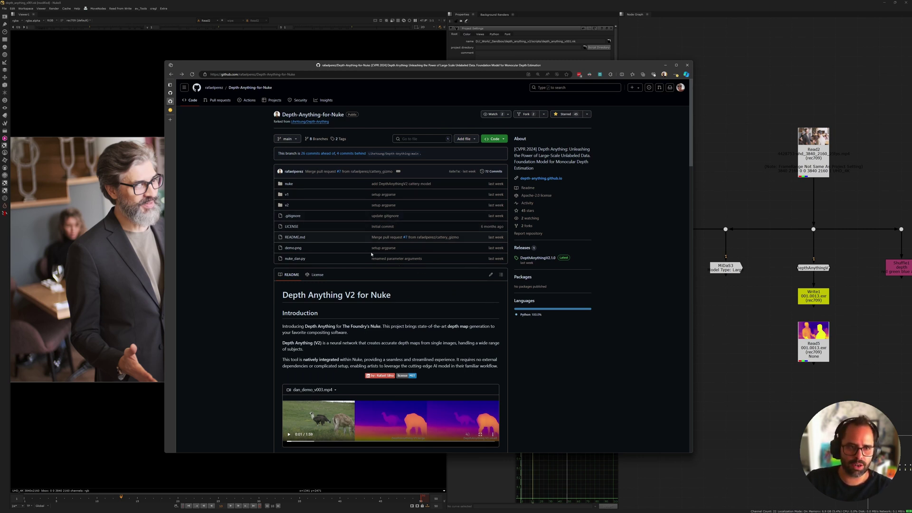
{"action": "scroll", "coordinate": [548, 138], "scroll_direction": "down", "scroll_amount": 3}
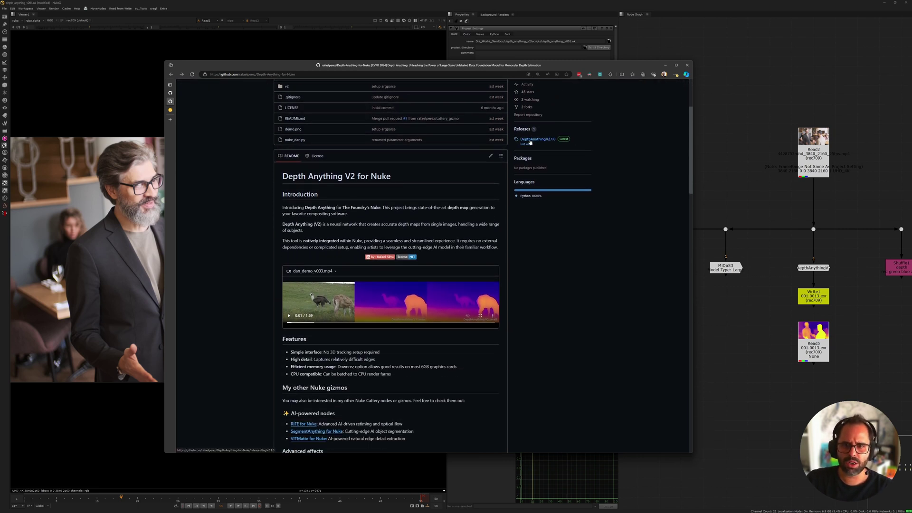
View the DepthAnythingV2.1.0 release notes and return to the beginning of the repository page
{"action": "left_click", "coordinate": [548, 139]}
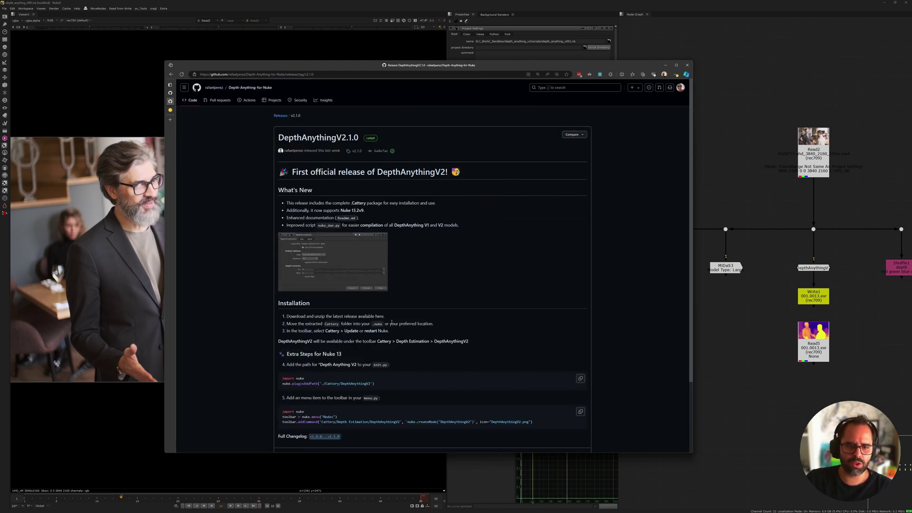
{"action": "scroll", "coordinate": [404, 315], "scroll_direction": "down", "scroll_amount": 2}
{"action": "key", "text": "alt+Left"}
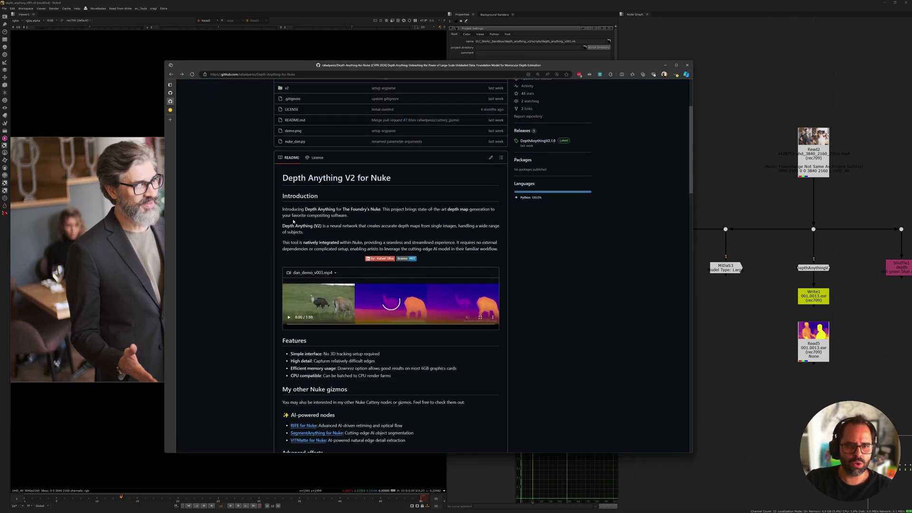
{"action": "scroll", "coordinate": [296, 220], "scroll_direction": "up", "scroll_amount": 3}
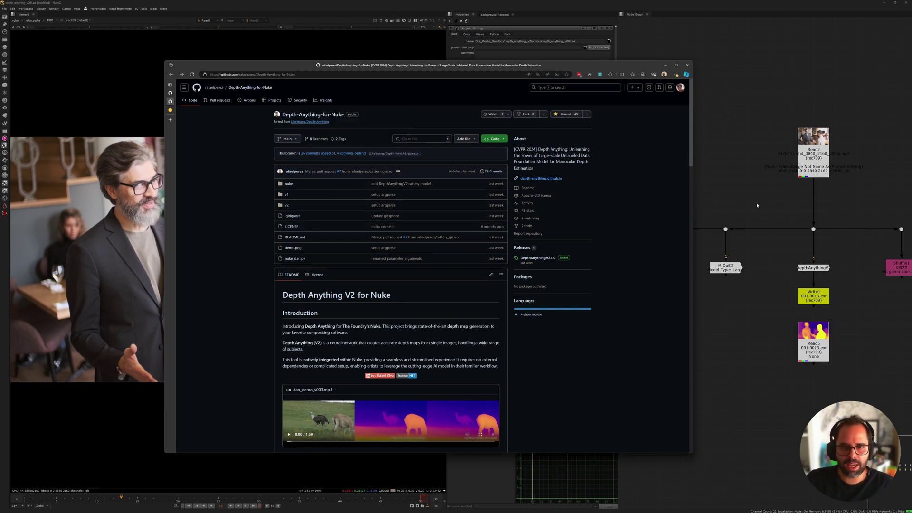
Look at the MiDaS page on the Foundry Community site and go back to the Depth-Anything-for-Nuke repository
{"action": "left_click", "coordinate": [170, 111]}
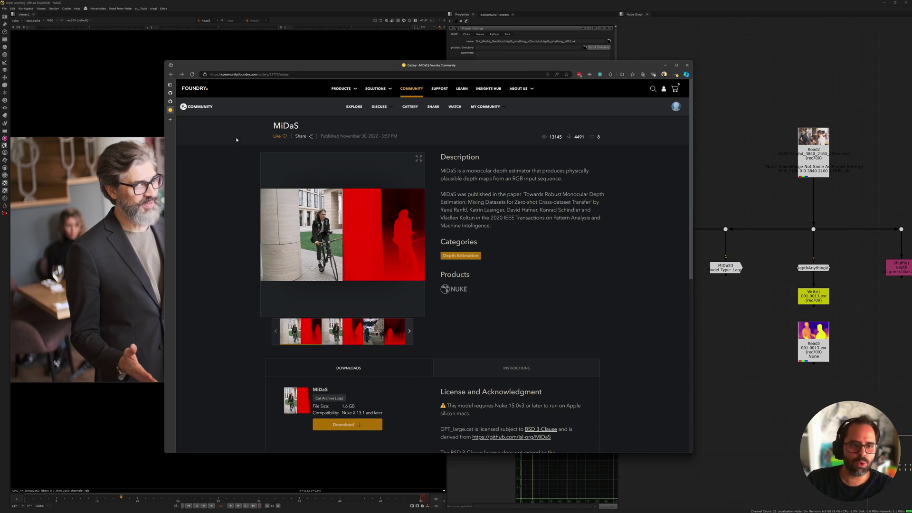
{"action": "left_click", "coordinate": [171, 102]}
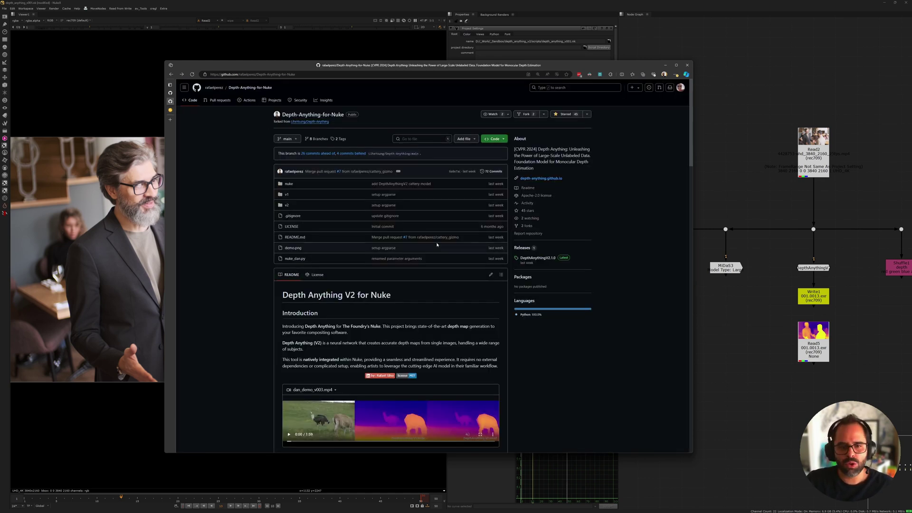
Switch to Nuke and open the properties of the DepthAnythingV2 node
{"action": "left_click", "coordinate": [771, 183]}
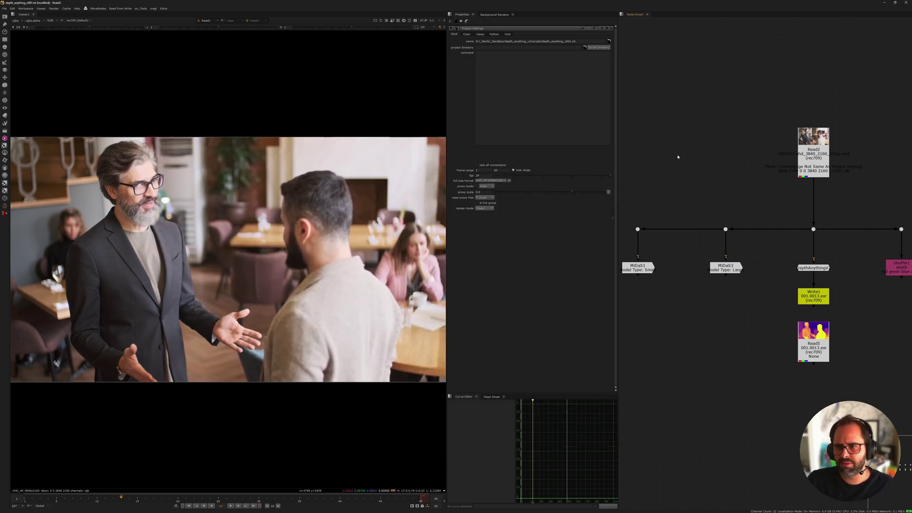
{"action": "double_click", "coordinate": [812, 268]}
{"action": "scroll", "coordinate": [746, 182], "scroll_direction": "down", "scroll_amount": 5}
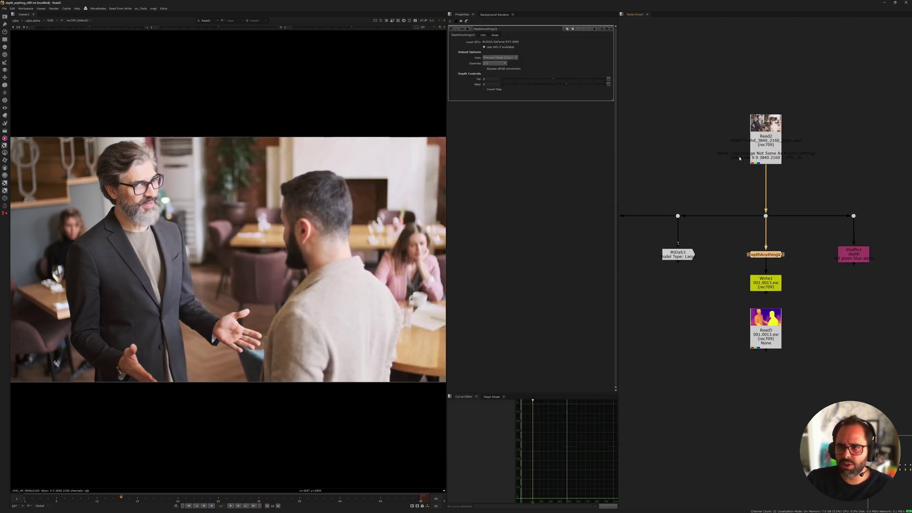
Open the MiDaS1 node's properties and check the available Model Type options without changing the selection
{"action": "left_click", "coordinate": [677, 142]}
{"action": "middle_click_drag", "start_coordinate": [635, 193], "coordinate": [712, 205]}
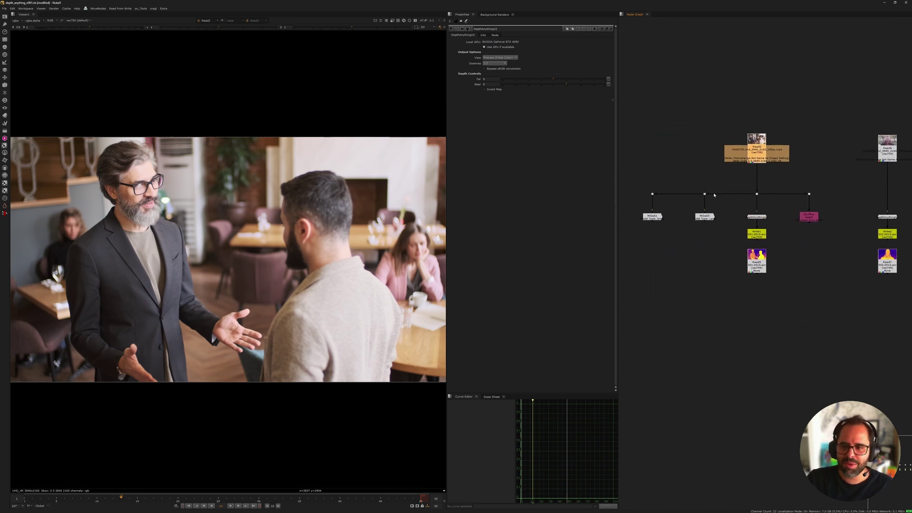
{"action": "scroll", "coordinate": [708, 206], "scroll_direction": "up", "scroll_amount": 2}
{"action": "middle_click_drag", "start_coordinate": [658, 225], "coordinate": [716, 234]}
{"action": "left_click", "coordinate": [713, 233]}
{"action": "scroll", "coordinate": [707, 235], "scroll_direction": "up", "scroll_amount": 3}
{"action": "left_click", "coordinate": [684, 218]}
{"action": "scroll", "coordinate": [705, 180], "scroll_direction": "down", "scroll_amount": 2}
{"action": "double_click", "coordinate": [694, 203]}
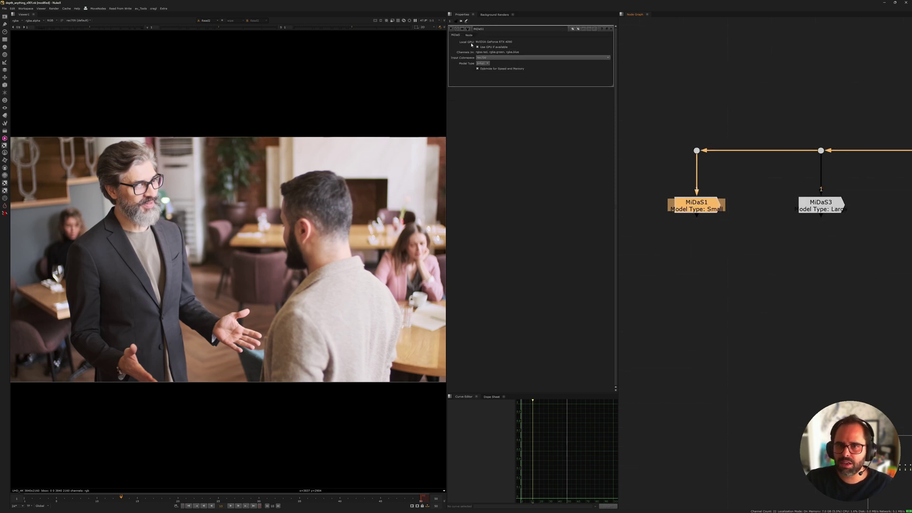
{"action": "left_click", "coordinate": [486, 64]}
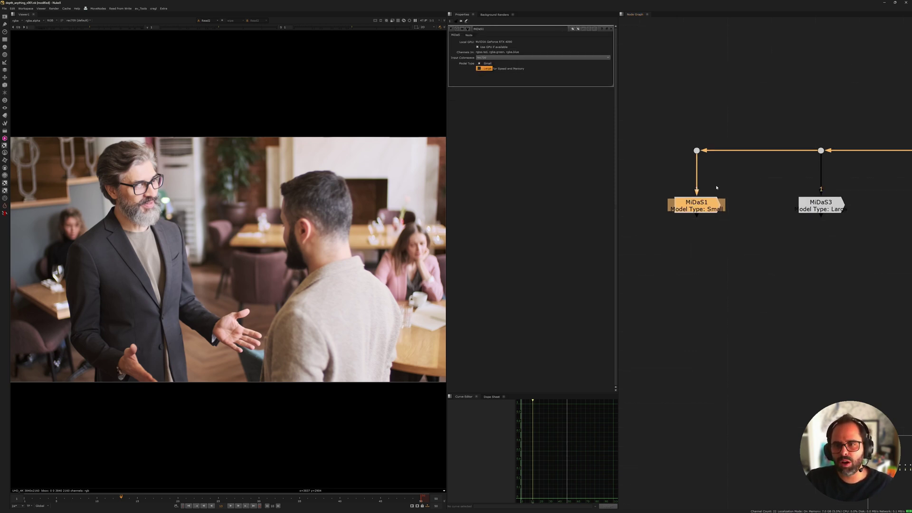
{"action": "left_click", "coordinate": [763, 237]}
Show the depth output of the MiDaS1 small model in the viewer
{"action": "scroll", "coordinate": [758, 233], "scroll_direction": "down", "scroll_amount": 3}
{"action": "key", "text": "1"}
{"action": "scroll", "coordinate": [786, 219], "scroll_direction": "up", "scroll_amount": 2}
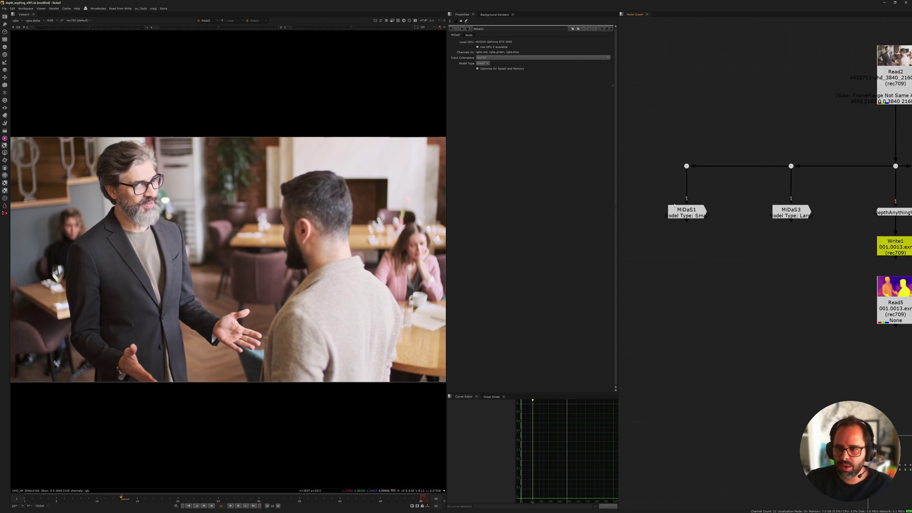
{"action": "middle_click_drag", "start_coordinate": [787, 188], "coordinate": [737, 203]}
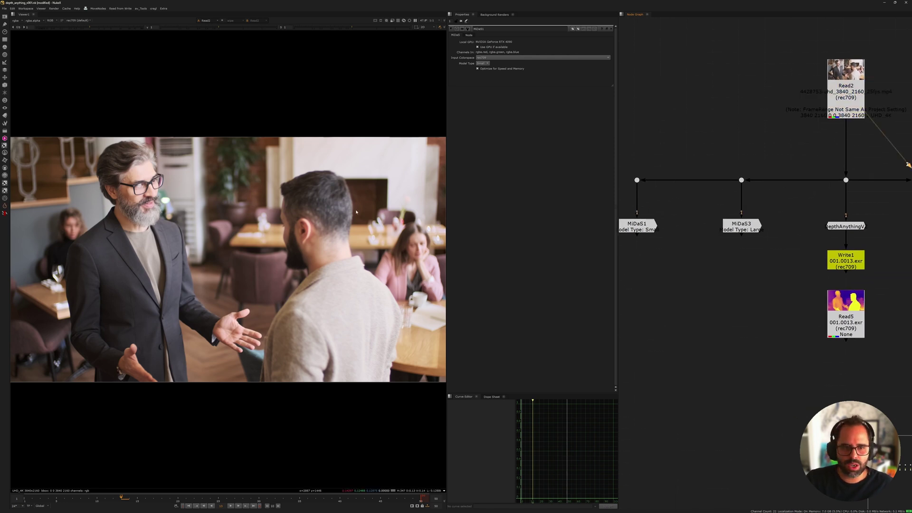
{"action": "middle_click_drag", "start_coordinate": [637, 228], "coordinate": [682, 234]}
{"action": "left_click", "coordinate": [683, 232]}
{"action": "key", "text": "1"}
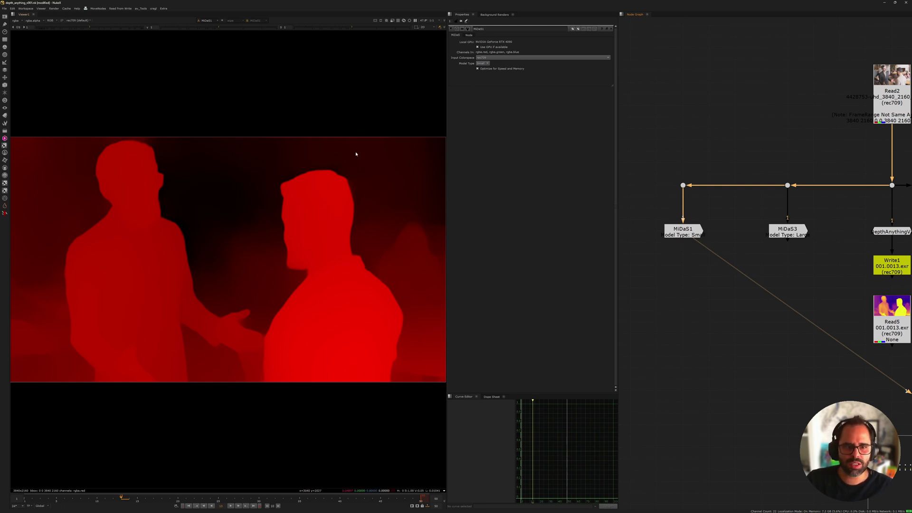
{"action": "middle_click_drag", "start_coordinate": [774, 164], "coordinate": [696, 165]}
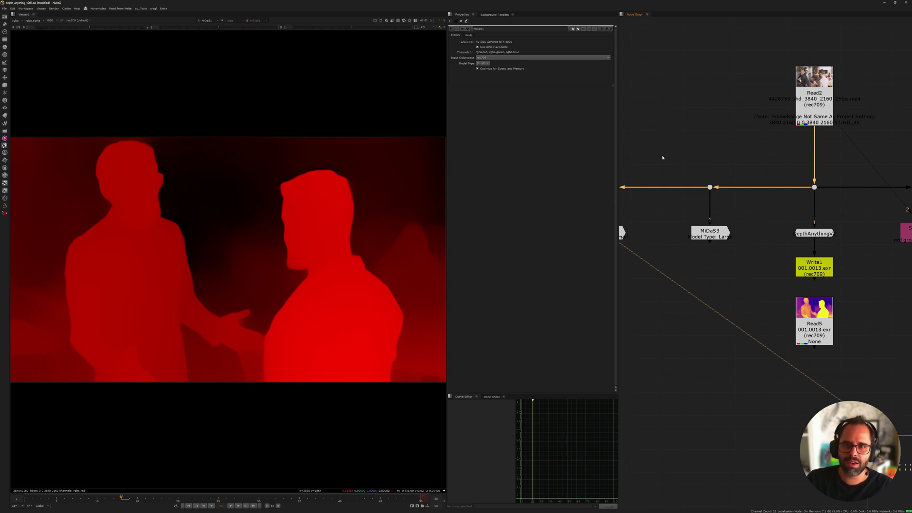
{"action": "middle_click_drag", "start_coordinate": [662, 161], "coordinate": [694, 172]}
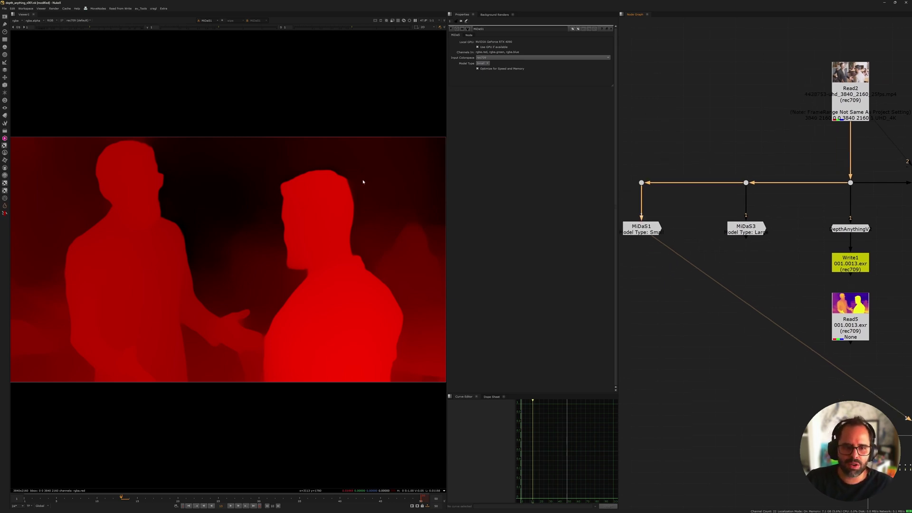
Show the depth output of the MiDaS3 large model in the viewer
{"action": "scroll", "coordinate": [675, 228], "scroll_direction": "up", "scroll_amount": 1}
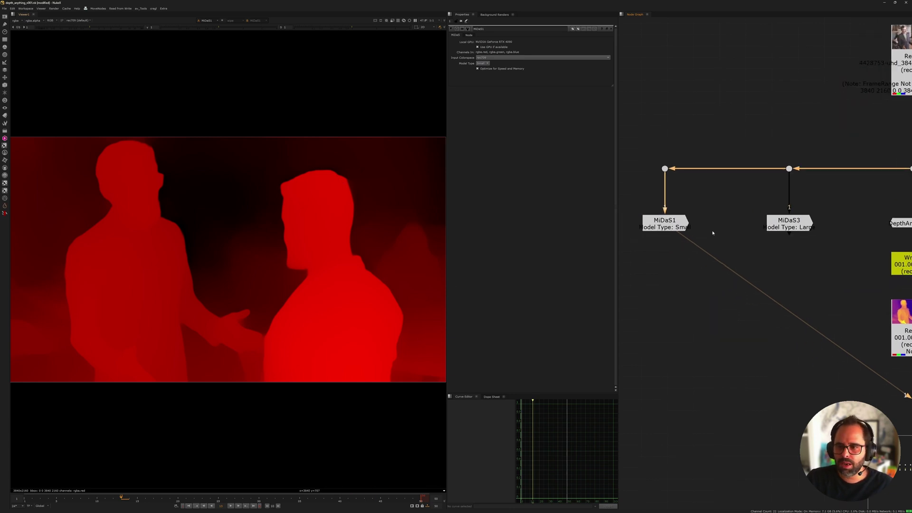
{"action": "left_click", "coordinate": [678, 230]}
{"action": "left_click", "coordinate": [788, 223]}
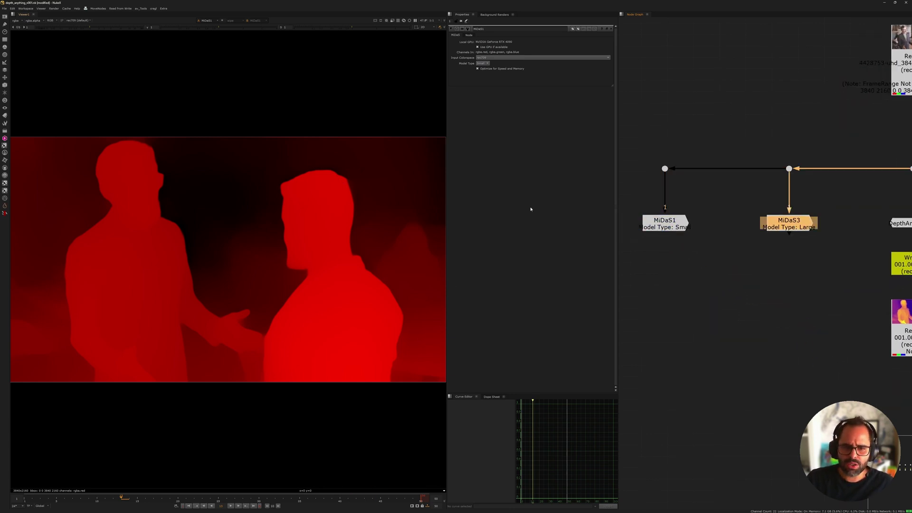
{"action": "key", "text": "1"}
{"action": "left_click", "coordinate": [705, 269]}
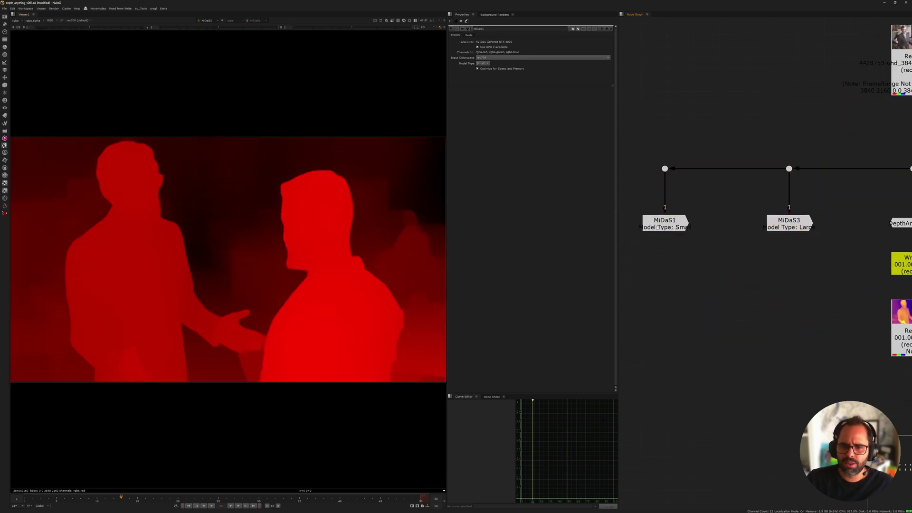
Compare the MiDaS1 and MiDaS3 depth maps, examining the figures' edges and the background up close
{"action": "scroll", "coordinate": [364, 259], "scroll_direction": "up", "scroll_amount": 7}
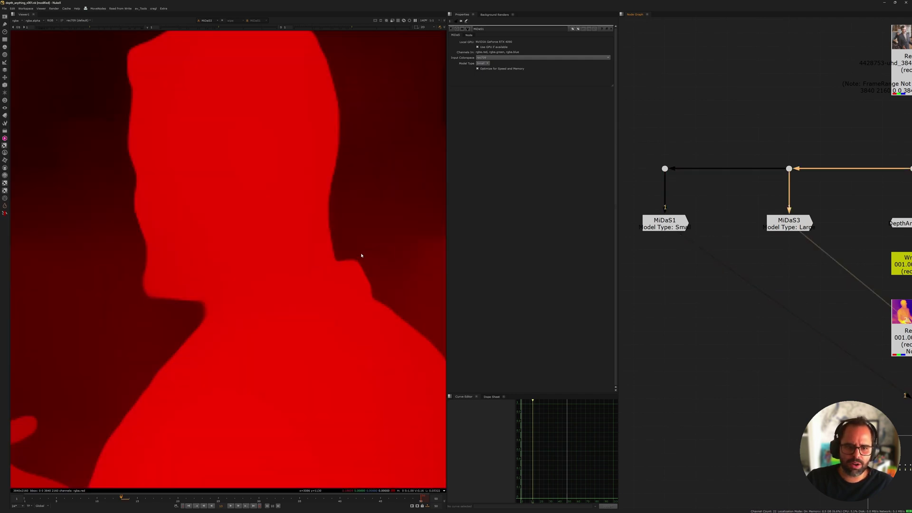
{"action": "scroll", "coordinate": [369, 266], "scroll_direction": "down", "scroll_amount": 4}
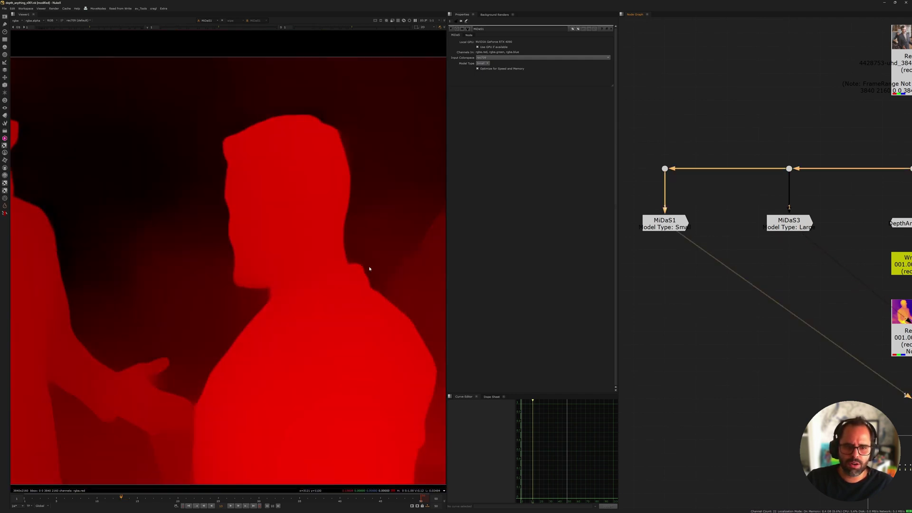
{"action": "scroll", "coordinate": [374, 265], "scroll_direction": "down", "scroll_amount": 3}
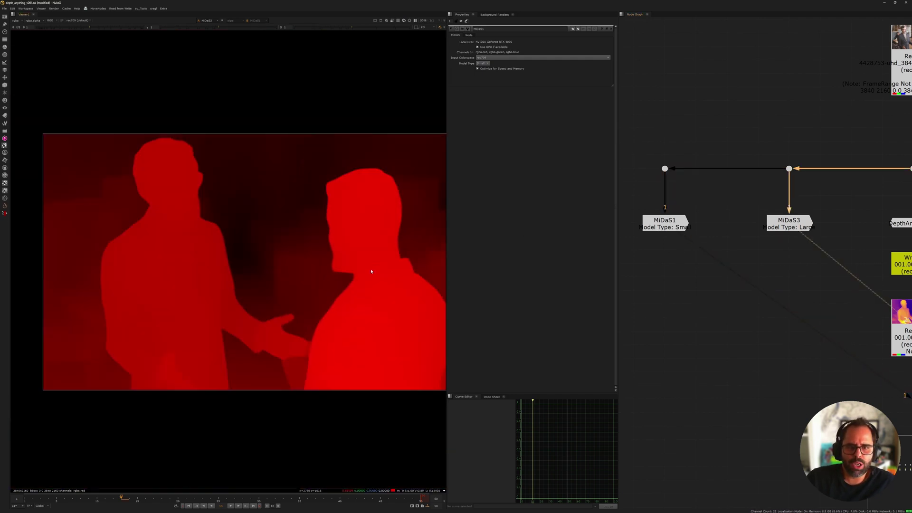
{"action": "key", "text": "1"}
{"action": "key", "text": "2"}
{"action": "middle_click_drag", "start_coordinate": [242, 230], "coordinate": [278, 221]}
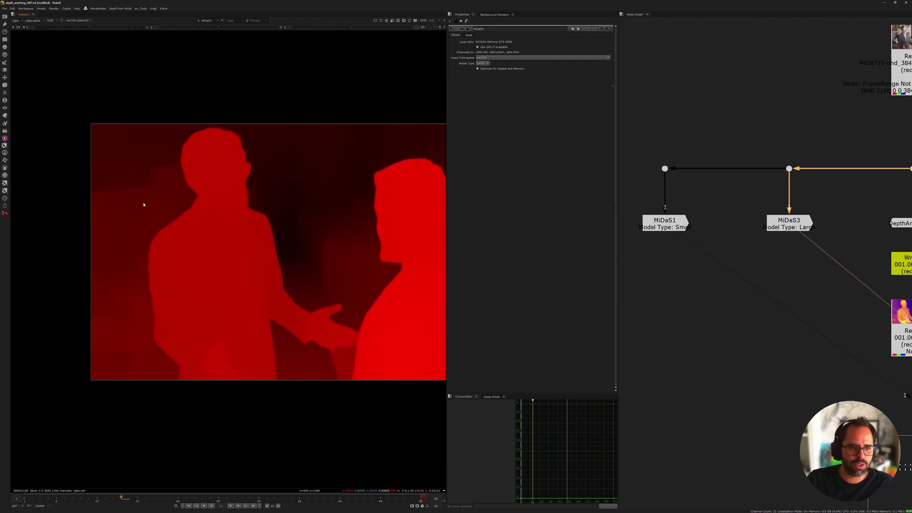
{"action": "middle_click_drag", "start_coordinate": [293, 214], "coordinate": [280, 209]}
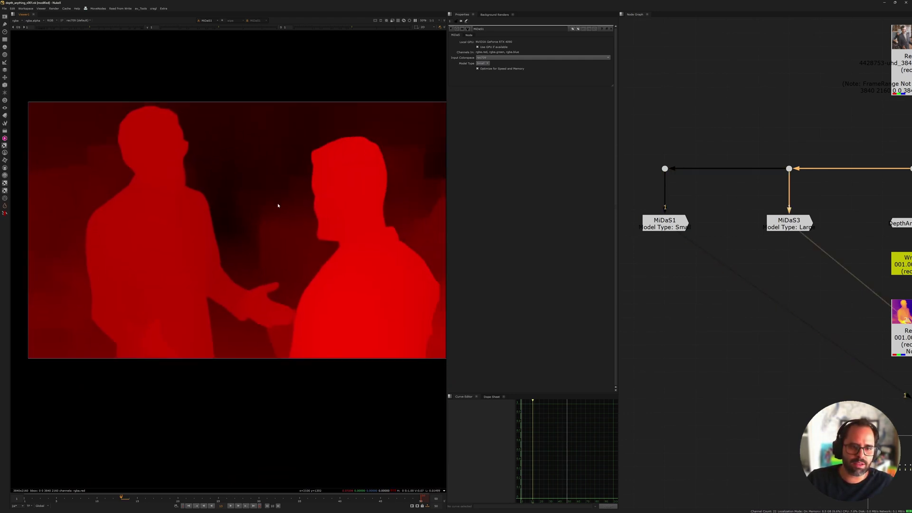
{"action": "middle_click_drag", "start_coordinate": [343, 258], "coordinate": [306, 260]}
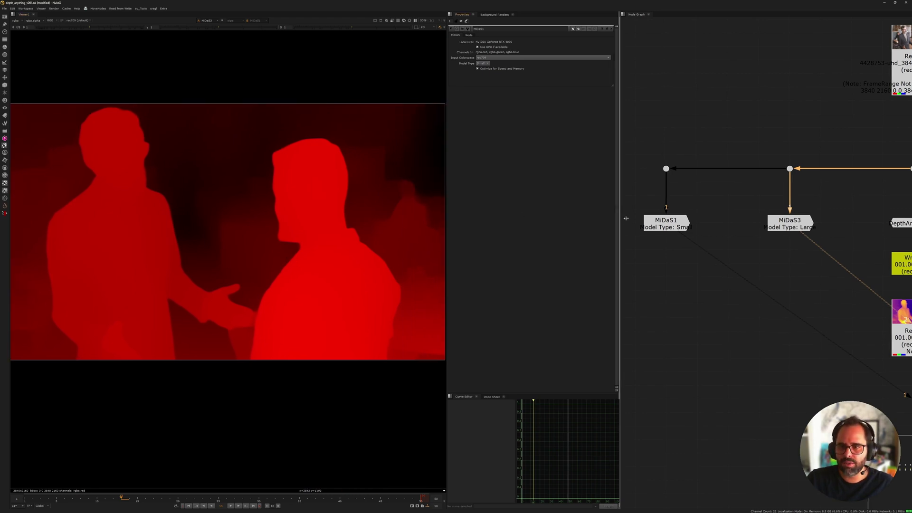
Widen the viewer area and fit the whole image in it
{"action": "left_click_drag", "start_coordinate": [619, 217], "coordinate": [669, 217]}
{"action": "left_click_drag", "start_coordinate": [446, 223], "coordinate": [517, 223]}
{"action": "key", "text": "f"}
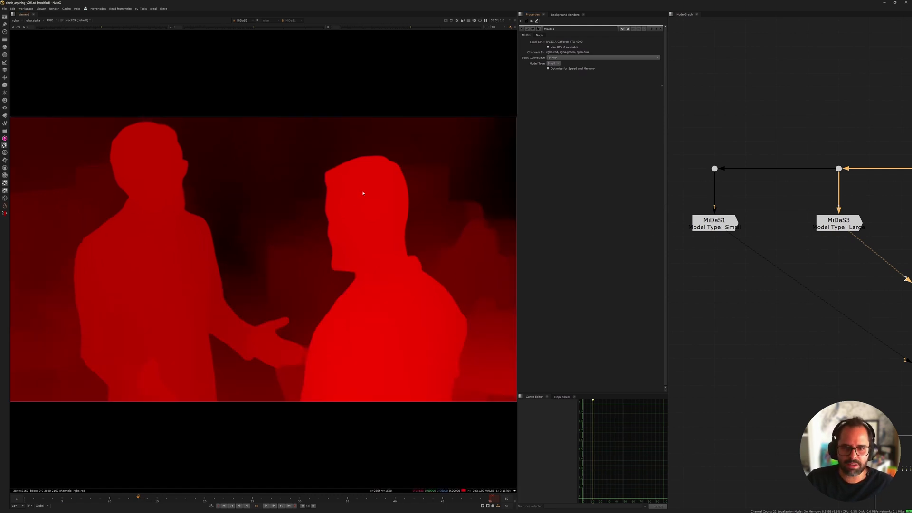
Show the rendered Depth Anything result from the Read5 node in the viewer
{"action": "middle_click_drag", "start_coordinate": [831, 259], "coordinate": [772, 252]}
{"action": "middle_click_drag", "start_coordinate": [846, 306], "coordinate": [803, 273]}
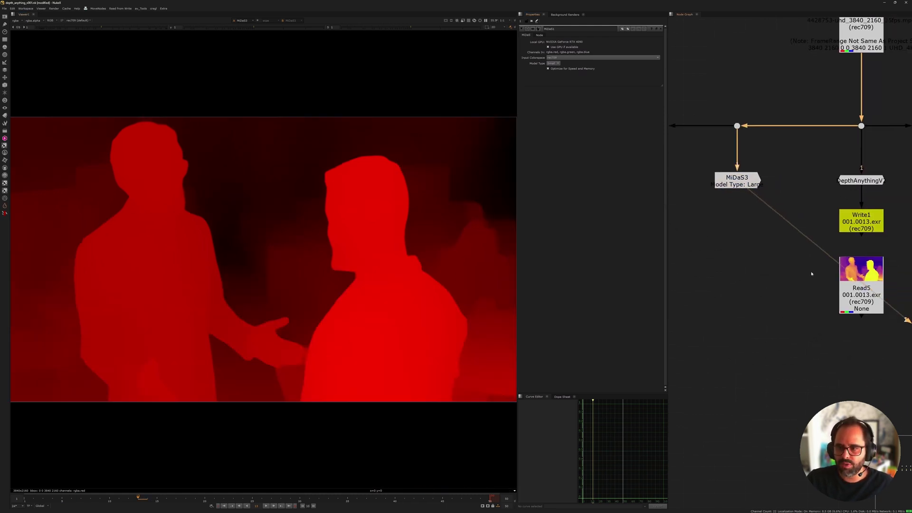
{"action": "left_click", "coordinate": [808, 273]}
{"action": "left_click", "coordinate": [858, 280]}
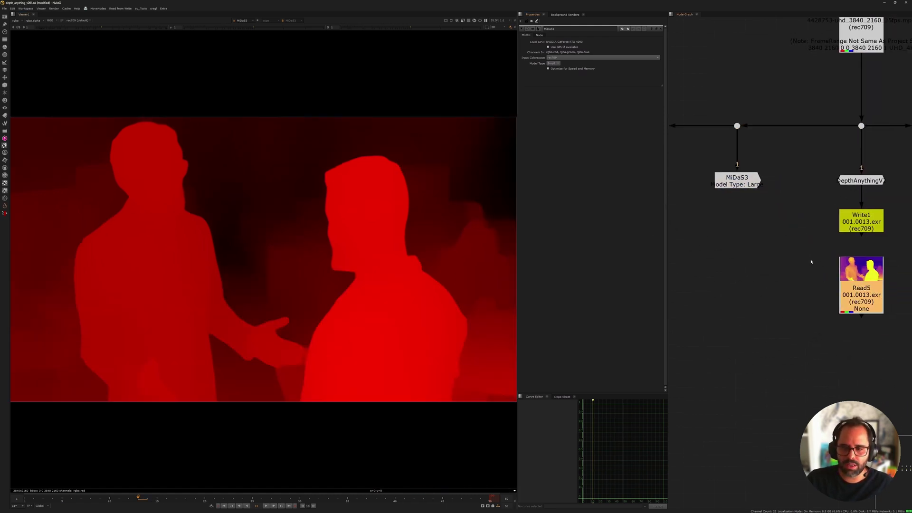
{"action": "key", "text": "1"}
Compare the Read5 and MiDaS3 depth maps up close around the bearded man's head and glasses
{"action": "scroll", "coordinate": [289, 243], "scroll_direction": "up", "scroll_amount": 5}
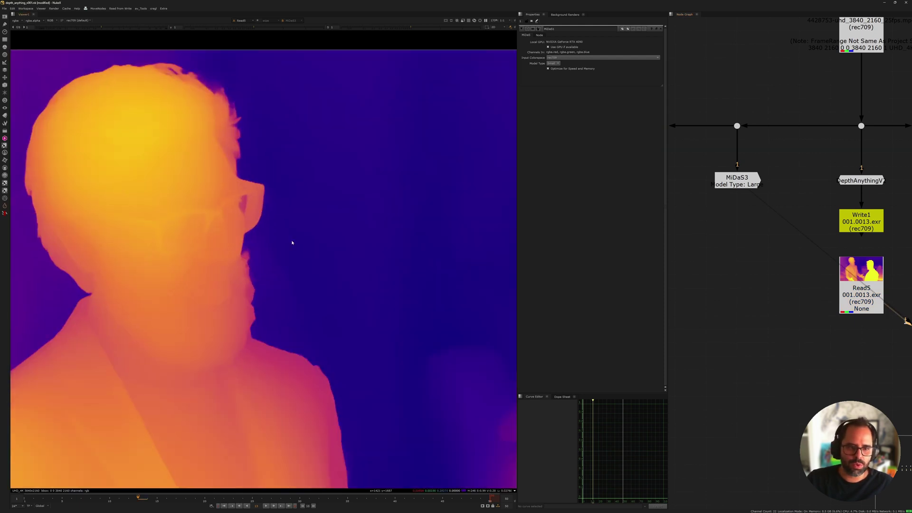
{"action": "middle_click_drag", "start_coordinate": [230, 236], "coordinate": [281, 252]}
{"action": "key", "text": "2"}
{"action": "key", "text": "1"}
{"action": "key", "text": "2"}
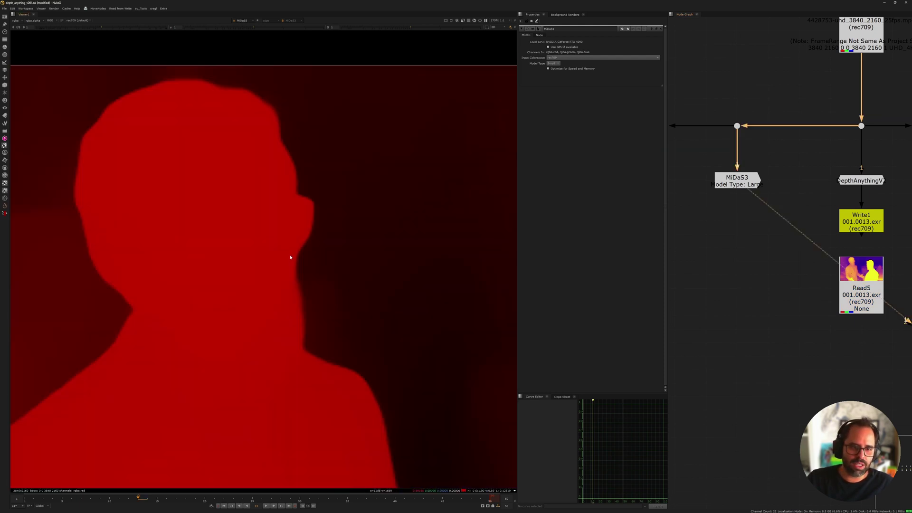
Compare the Read5 and MiDaS3 depth maps with a viewer wipe swept across both men and the background
{"action": "key", "text": "1"}
{"action": "scroll", "coordinate": [290, 254], "scroll_direction": "down", "scroll_amount": 4}
{"action": "key", "text": "w"}
{"action": "middle_click_drag", "start_coordinate": [362, 358], "coordinate": [261, 199]}
{"action": "left_click_drag", "start_coordinate": [316, 218], "coordinate": [204, 315]}
{"action": "middle_click_drag", "start_coordinate": [296, 322], "coordinate": [399, 256]}
{"action": "left_click_drag", "start_coordinate": [308, 248], "coordinate": [451, 218]}
{"action": "middle_click_drag", "start_coordinate": [413, 160], "coordinate": [298, 257]}
{"action": "scroll", "coordinate": [298, 257], "scroll_direction": "down", "scroll_amount": 3}
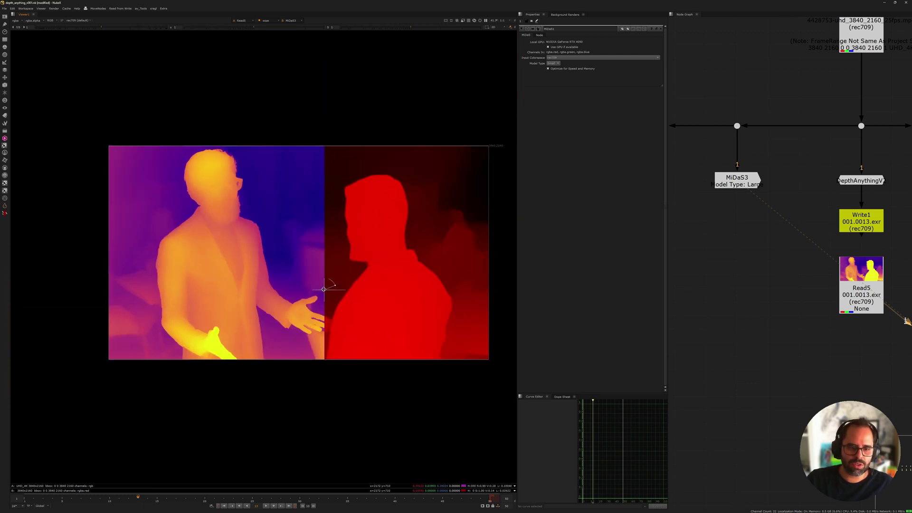
{"action": "left_click_drag", "start_coordinate": [325, 290], "coordinate": [359, 270]}
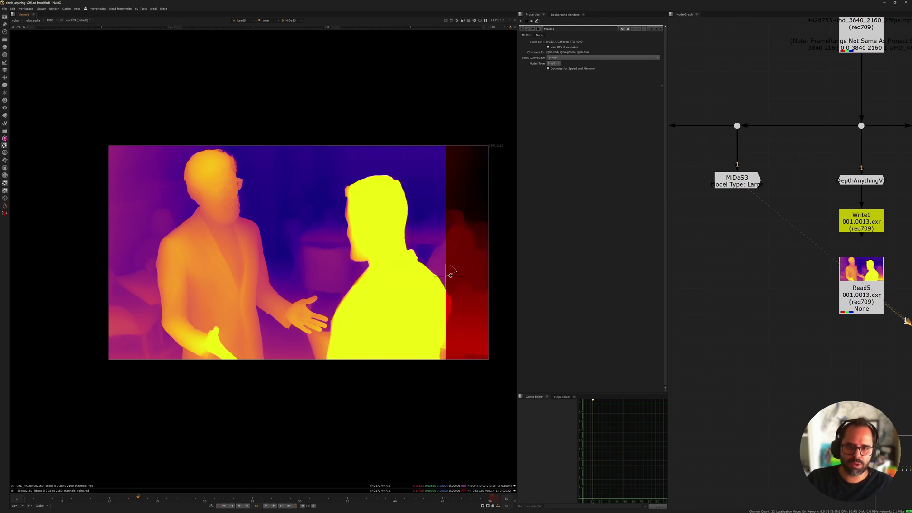
{"action": "left_click_drag", "start_coordinate": [459, 276], "coordinate": [305, 240]}
{"action": "key", "text": "w"}
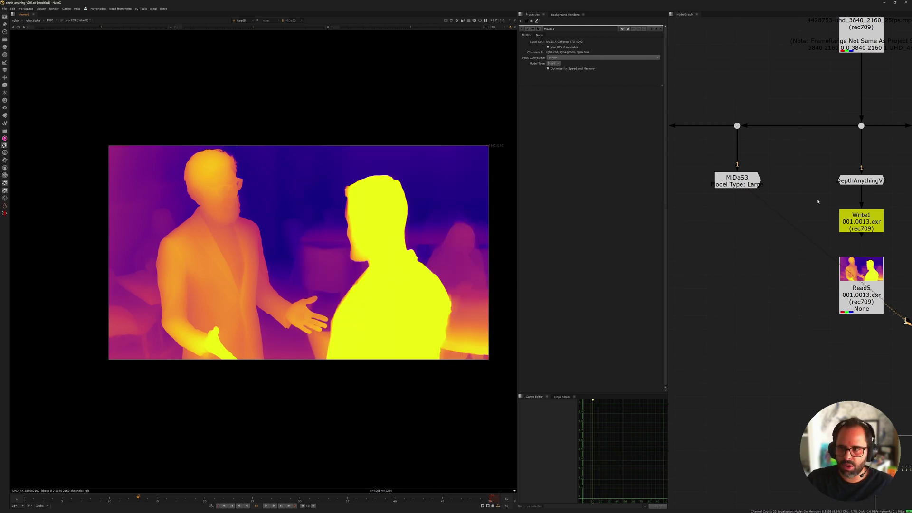
Fit the depth map in the viewer and look up DepthAnythingV2 and MiDaS among the Cattery depth estimation tools
{"action": "middle_click_drag", "start_coordinate": [820, 196], "coordinate": [695, 254]}
{"action": "key", "text": "f"}
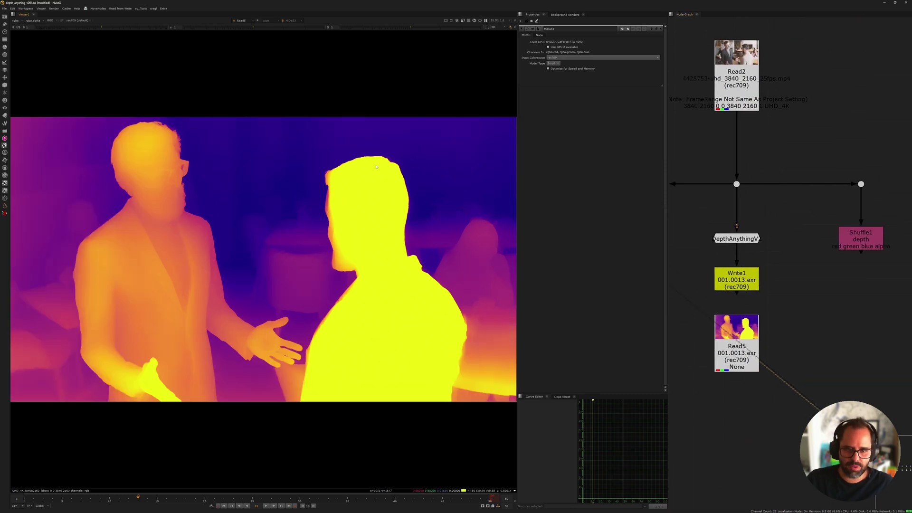
{"action": "middle_click_drag", "start_coordinate": [718, 165], "coordinate": [806, 189]}
{"action": "scroll", "coordinate": [729, 200], "scroll_direction": "up", "scroll_amount": 1}
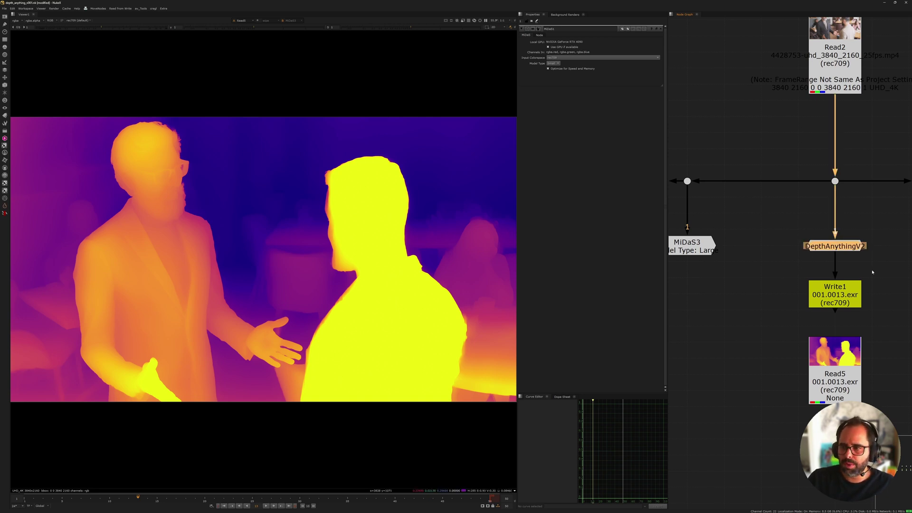
{"action": "scroll", "coordinate": [822, 242], "scroll_direction": "up", "scroll_amount": 3}
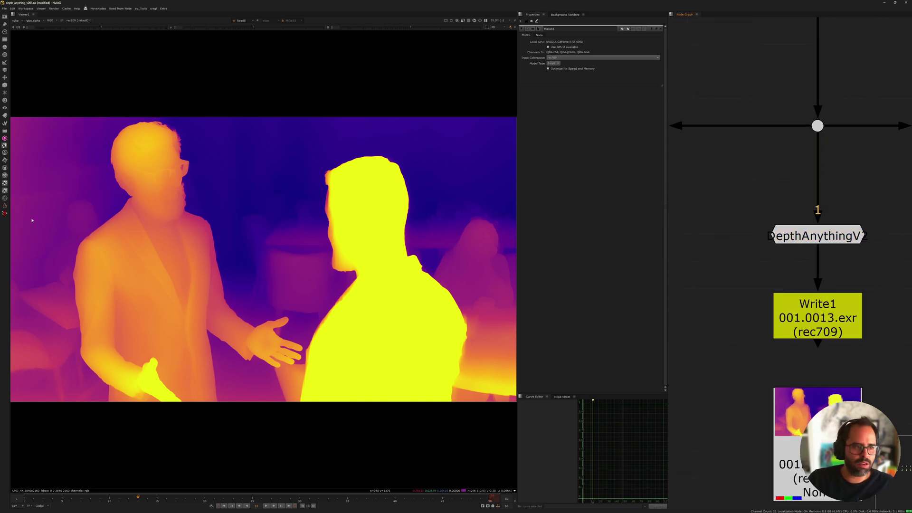
{"action": "left_click", "coordinate": [4, 168]}
{"action": "mouse_move", "coordinate": [42, 180]}
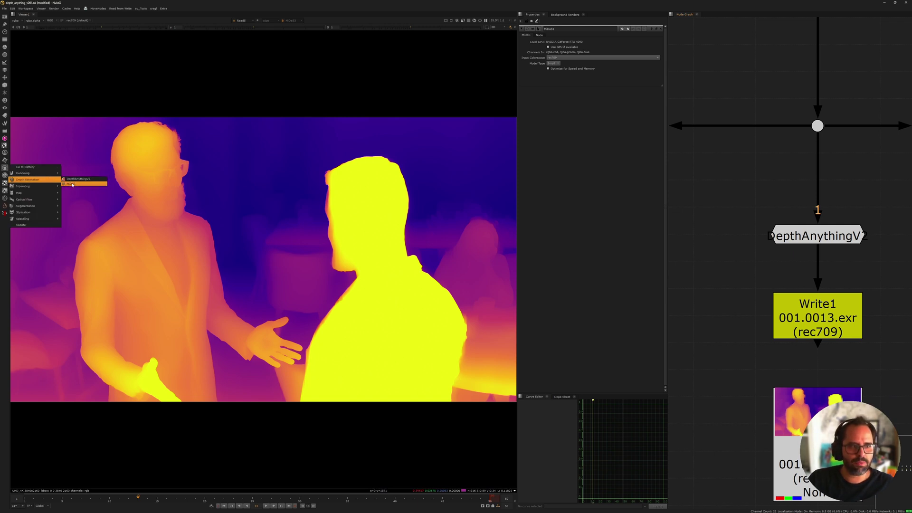
{"action": "left_click", "coordinate": [771, 192]}
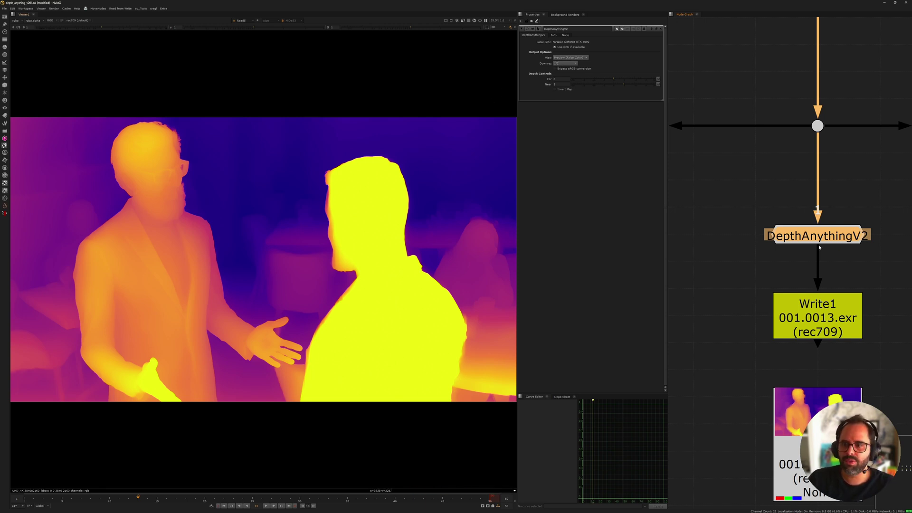
Assign the footage's dot to viewer input 1 and DepthAnythingV2 to viewer input 2, and switch between them
{"action": "scroll", "coordinate": [758, 148], "scroll_direction": "down", "scroll_amount": 4}
{"action": "left_click_drag", "start_coordinate": [759, 121], "coordinate": [820, 180]}
{"action": "key", "text": "1"}
{"action": "scroll", "coordinate": [763, 167], "scroll_direction": "up", "scroll_amount": 2}
{"action": "middle_click_drag", "start_coordinate": [764, 167], "coordinate": [733, 179]}
{"action": "left_click", "coordinate": [762, 202]}
{"action": "key", "text": "2"}
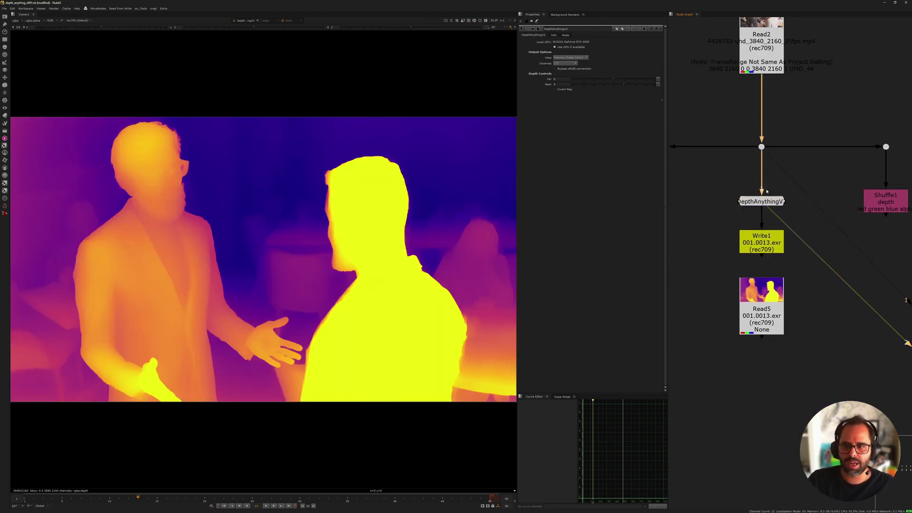
{"action": "key", "text": "1"}
{"action": "key", "text": "2"}
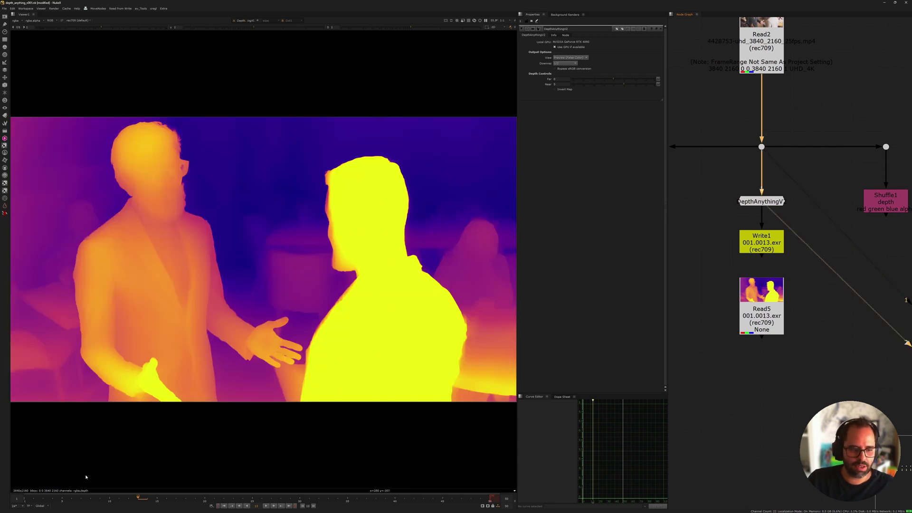
Check the live DepthAnythingV2 depth map at several points of the clip, including frames 24, 32 and 40
{"action": "left_click", "coordinate": [81, 498]}
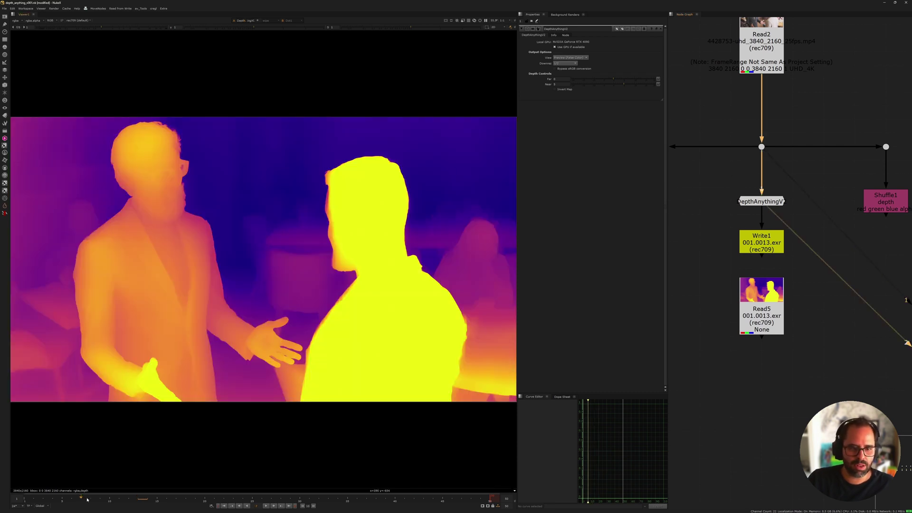
{"action": "left_click", "coordinate": [243, 498]}
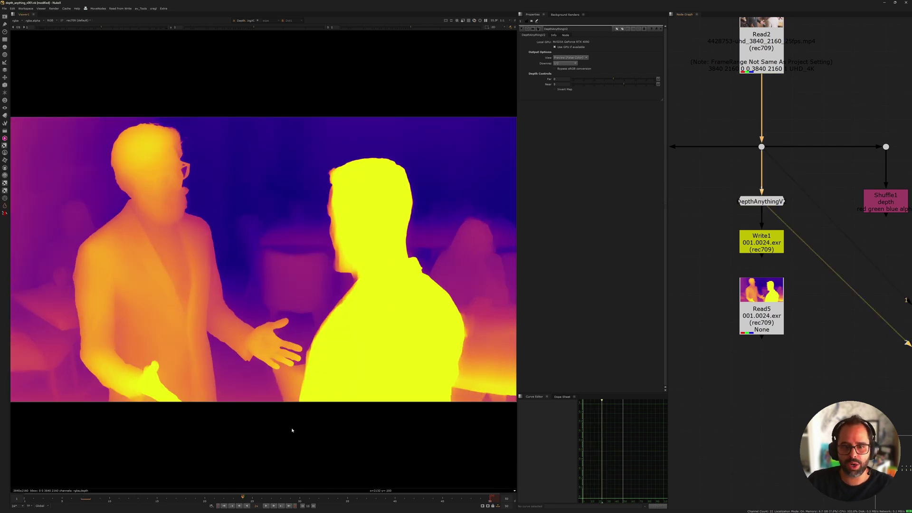
{"action": "left_click", "coordinate": [316, 497]}
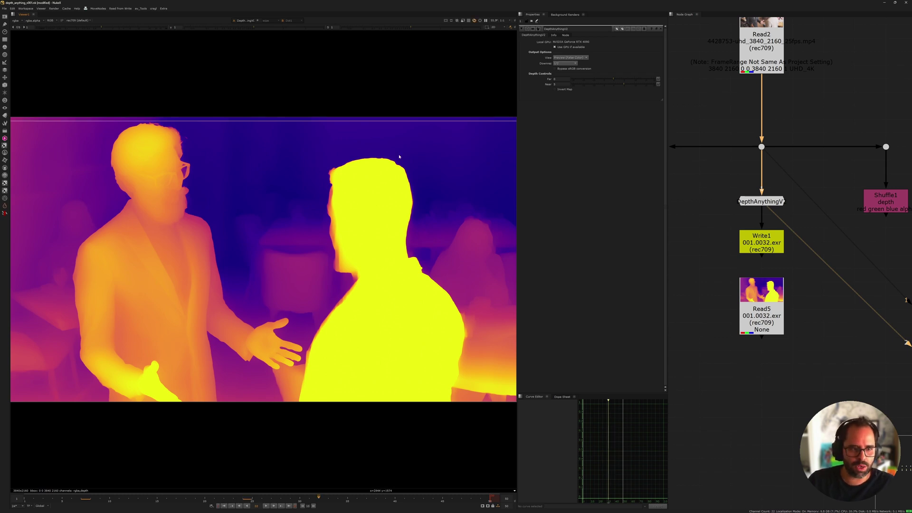
{"action": "left_click", "coordinate": [395, 498]}
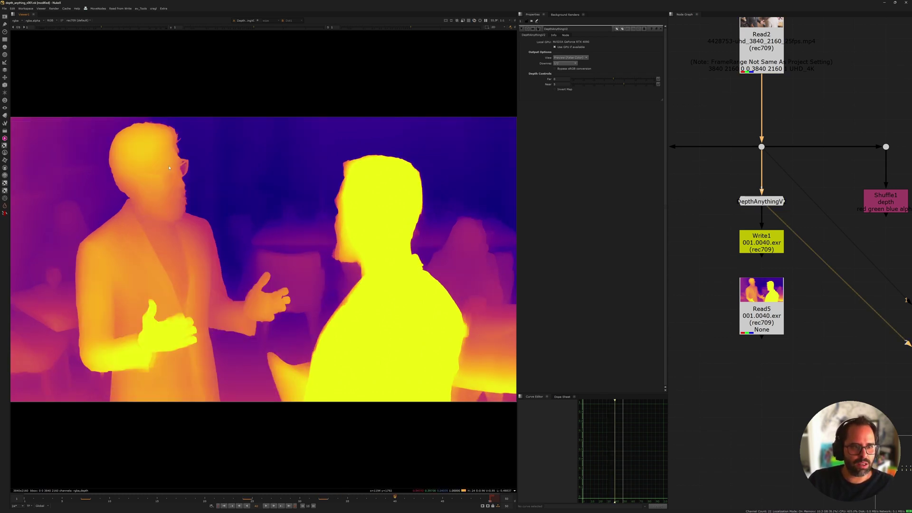
Assign MiDaS3 to viewer input 1 and alternate it with the DepthAnythingV2 depth map at frame 40
{"action": "middle_click_drag", "start_coordinate": [703, 219], "coordinate": [794, 223]}
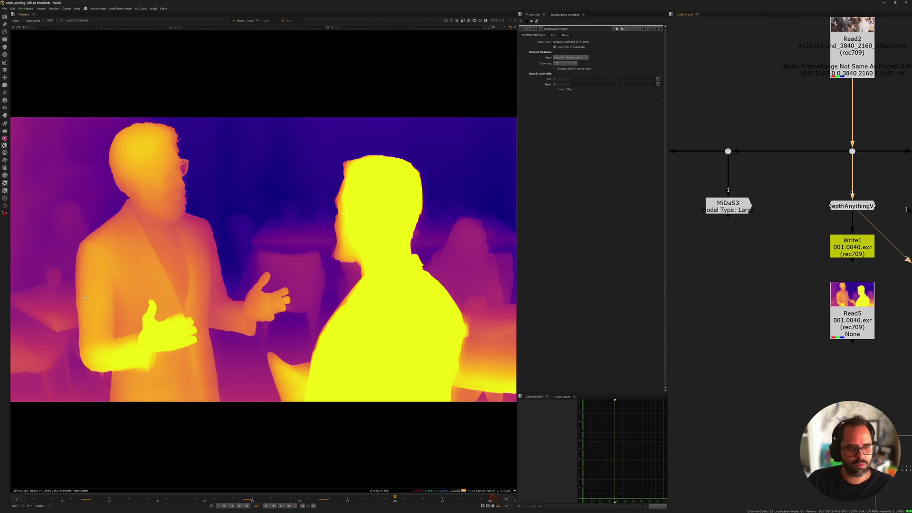
{"action": "middle_click_drag", "start_coordinate": [256, 258], "coordinate": [305, 237]}
{"action": "middle_click_drag", "start_coordinate": [718, 230], "coordinate": [717, 241]}
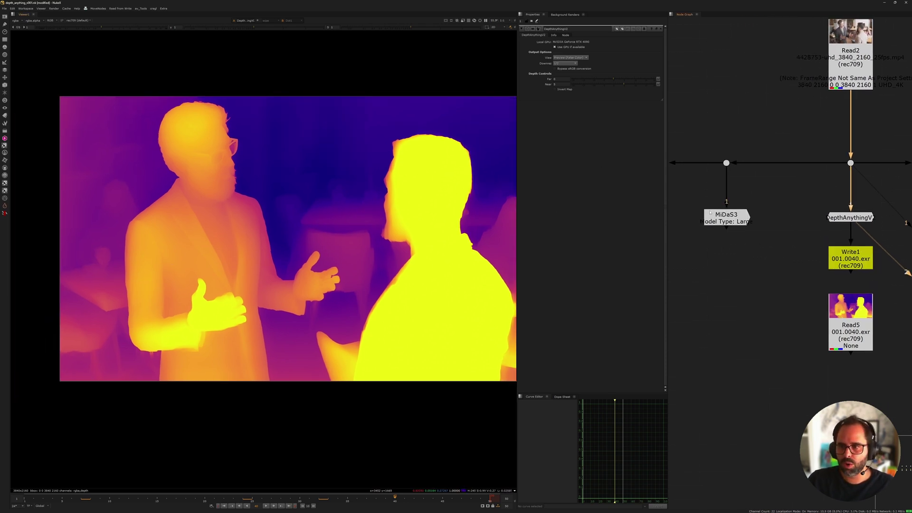
{"action": "key", "text": "1"}
{"action": "key", "text": "2"}
{"action": "key", "text": "1"}
{"action": "key", "text": "2"}
{"action": "key", "text": "1"}
{"action": "key", "text": "2"}
{"action": "key", "text": "1"}
Compare the MiDaS3 and DepthAnythingV2 maps up close at the bearded man's head, glasses and collar, and refit the image
{"action": "scroll", "coordinate": [230, 159], "scroll_direction": "up", "scroll_amount": 6}
{"action": "key", "text": "2"}
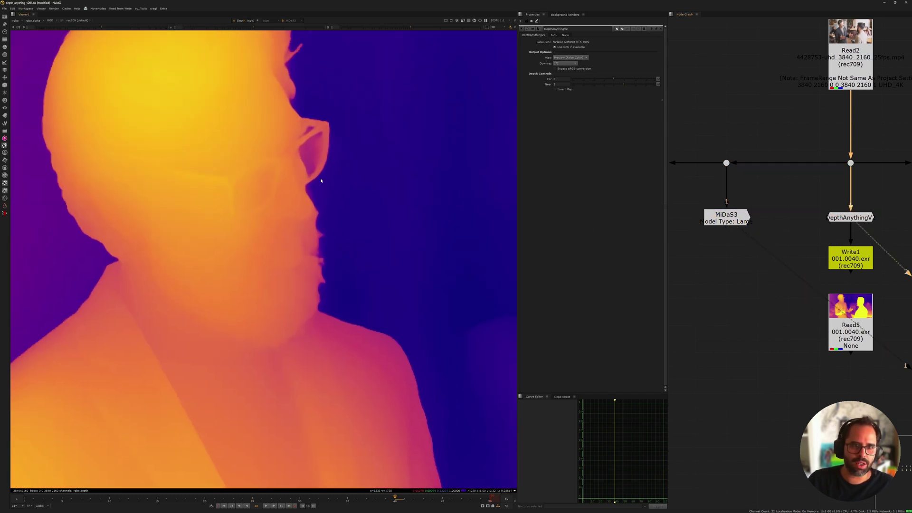
{"action": "scroll", "coordinate": [318, 263], "scroll_direction": "down", "scroll_amount": 3}
{"action": "scroll", "coordinate": [323, 259], "scroll_direction": "up", "scroll_amount": 2}
{"action": "key", "text": "1"}
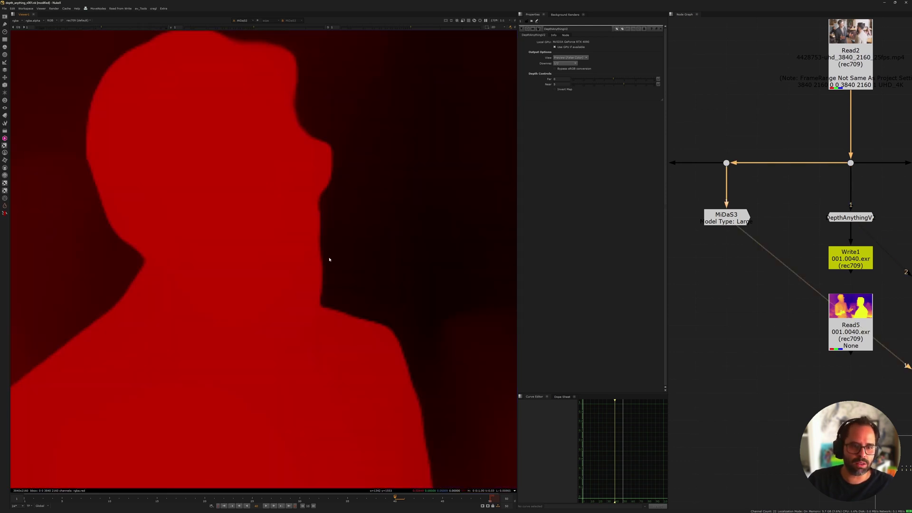
{"action": "key", "text": "2"}
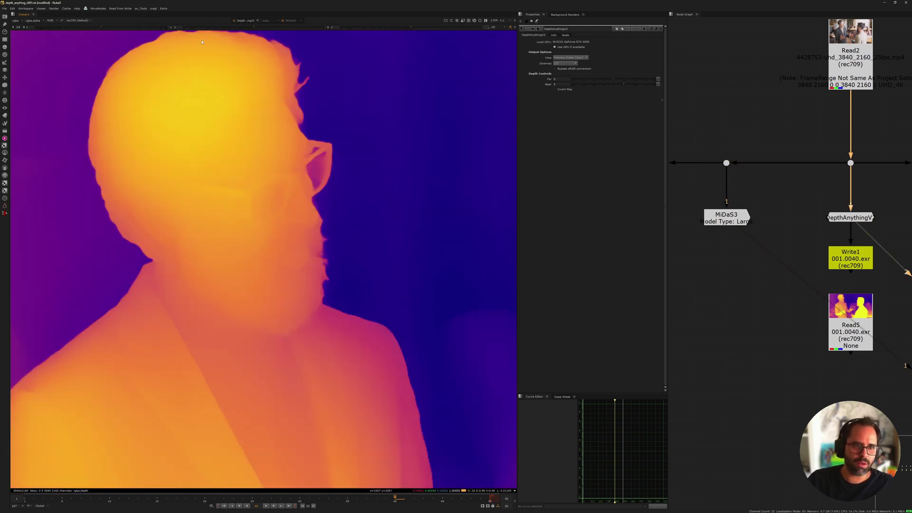
{"action": "key", "text": "1"}
{"action": "key", "text": "2"}
{"action": "scroll", "coordinate": [337, 288], "scroll_direction": "down", "scroll_amount": 3}
{"action": "middle_click_drag", "start_coordinate": [361, 285], "coordinate": [339, 236]}
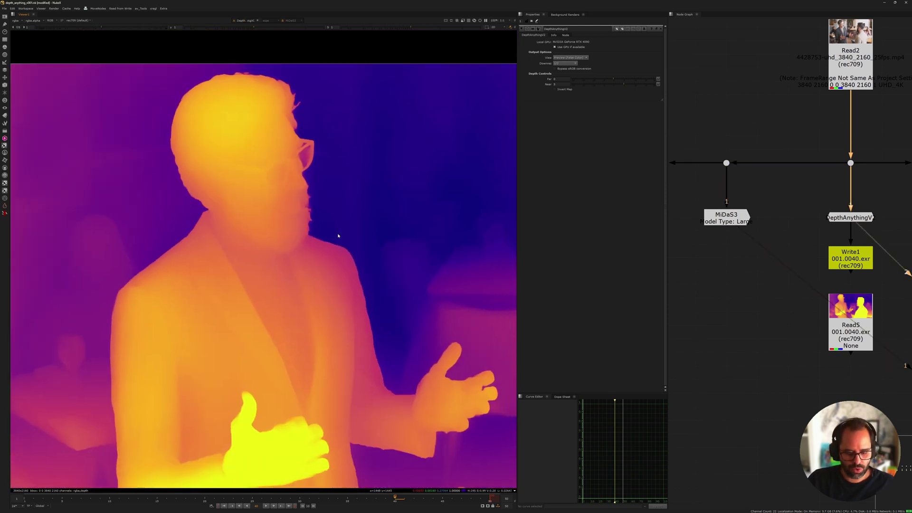
{"action": "key", "text": "f"}
Open the internal node network of DepthAnythingV2, examine its processing chain, and return to the main node graph
{"action": "middle_click_drag", "start_coordinate": [792, 263], "coordinate": [725, 269]}
{"action": "scroll", "coordinate": [736, 245], "scroll_direction": "down", "scroll_amount": 3}
{"action": "scroll", "coordinate": [751, 237], "scroll_direction": "up", "scroll_amount": 4}
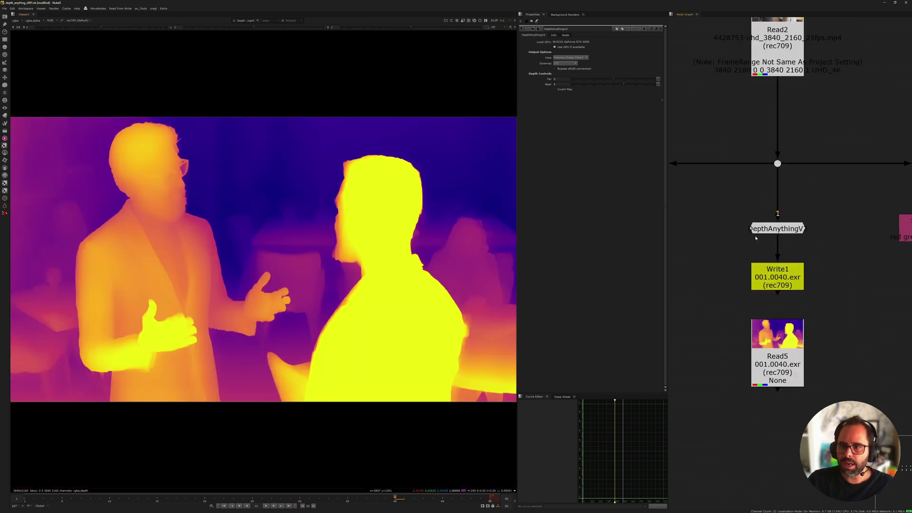
{"action": "left_click", "coordinate": [777, 230]}
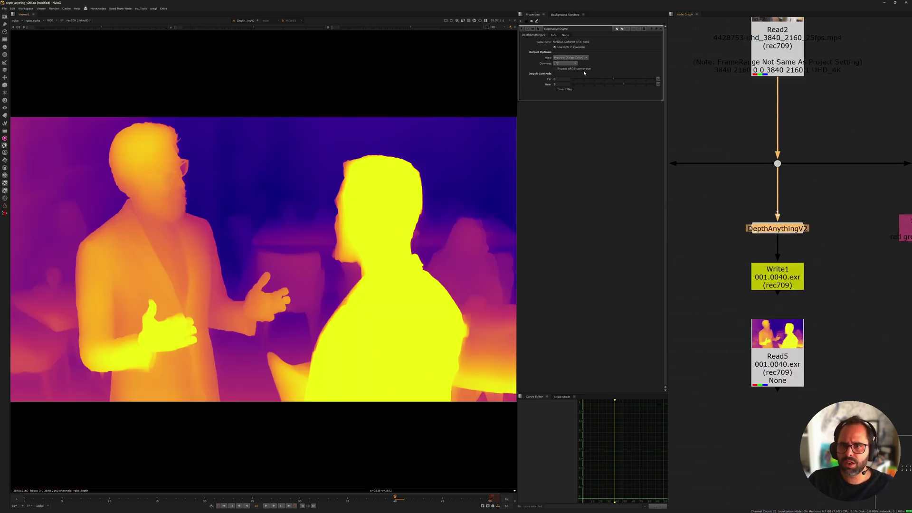
{"action": "key", "text": "ctrl+Return"}
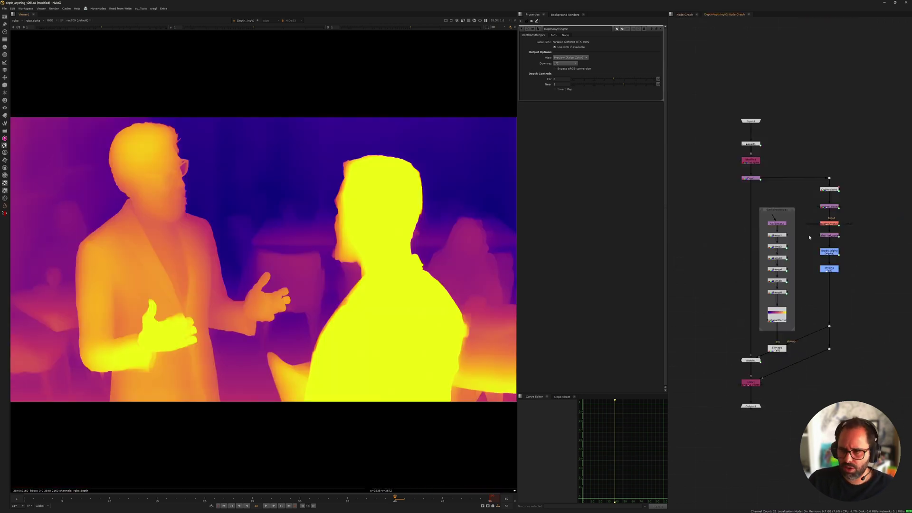
{"action": "scroll", "coordinate": [831, 190], "scroll_direction": "up", "scroll_amount": 4}
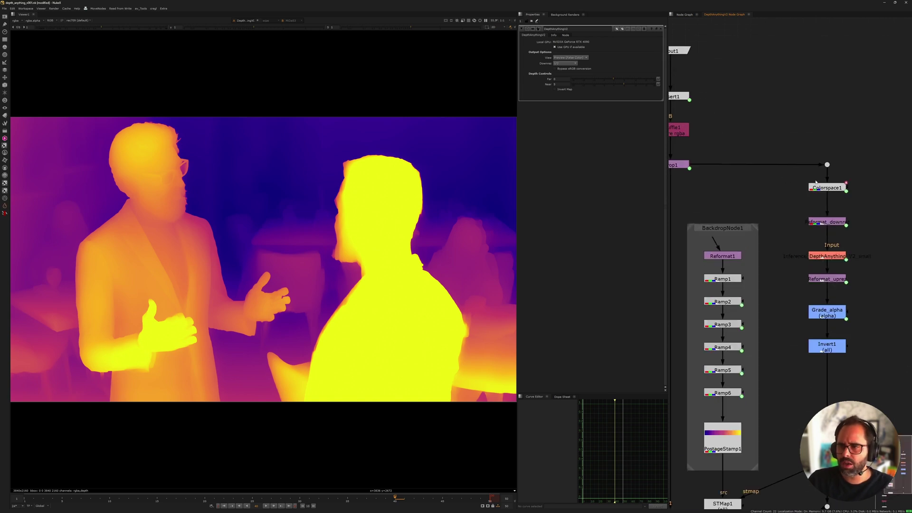
{"action": "left_click", "coordinate": [749, 15]}
{"action": "scroll", "coordinate": [748, 213], "scroll_direction": "up", "scroll_amount": 1}
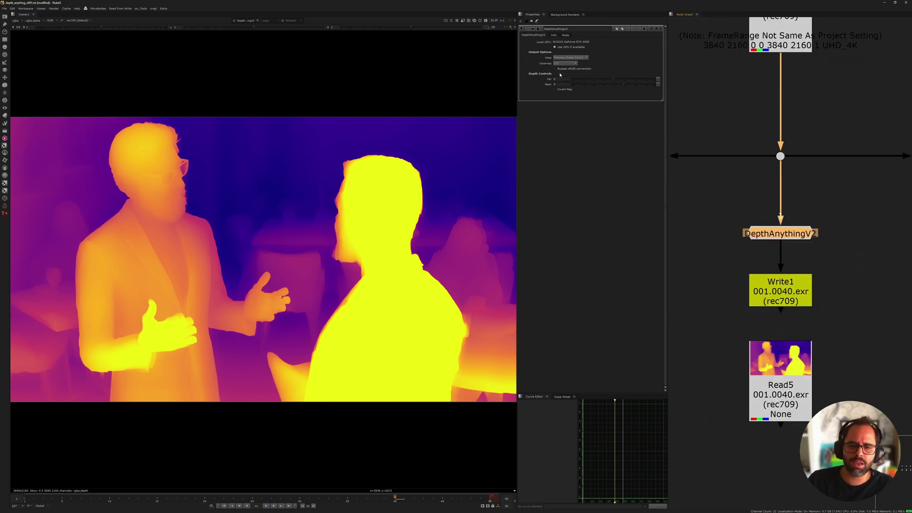
Reopen the DepthAnythingV2 internals, inspect the Inference_DepthAnything_V2_small node's properties, and close the network
{"action": "middle_click_drag", "start_coordinate": [703, 189], "coordinate": [706, 142]}
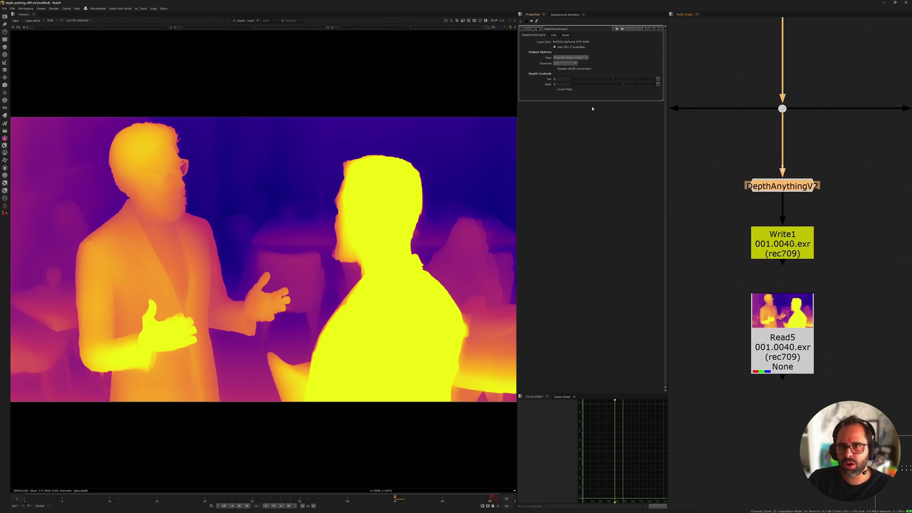
{"action": "left_click_drag", "start_coordinate": [729, 167], "coordinate": [838, 206]}
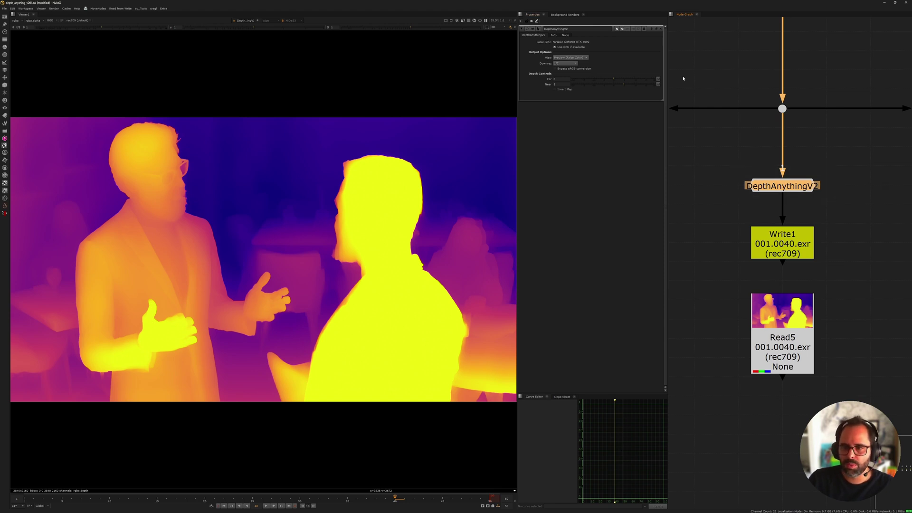
{"action": "key", "text": "ctrl+Return"}
{"action": "middle_click_drag", "start_coordinate": [743, 267], "coordinate": [741, 176]}
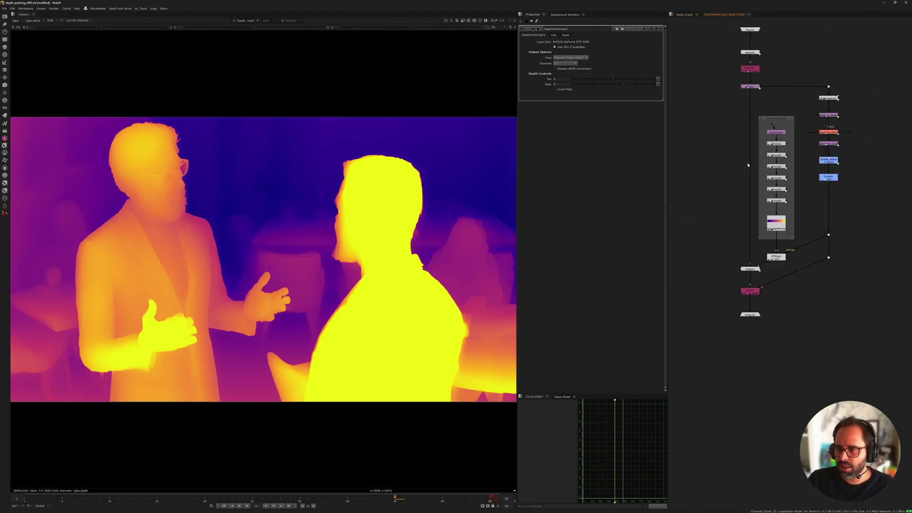
{"action": "scroll", "coordinate": [766, 251], "scroll_direction": "up", "scroll_amount": 3}
{"action": "middle_click_drag", "start_coordinate": [777, 216], "coordinate": [753, 322]}
{"action": "middle_click_drag", "start_coordinate": [751, 112], "coordinate": [752, 136]}
{"action": "middle_click_drag", "start_coordinate": [860, 78], "coordinate": [879, 103]}
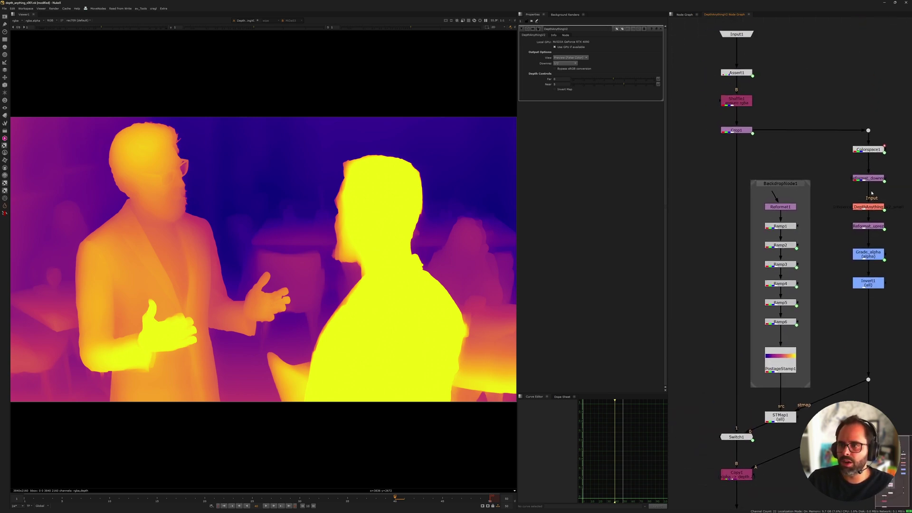
{"action": "double_click", "coordinate": [877, 207]}
{"action": "scroll", "coordinate": [820, 181], "scroll_direction": "up", "scroll_amount": 3}
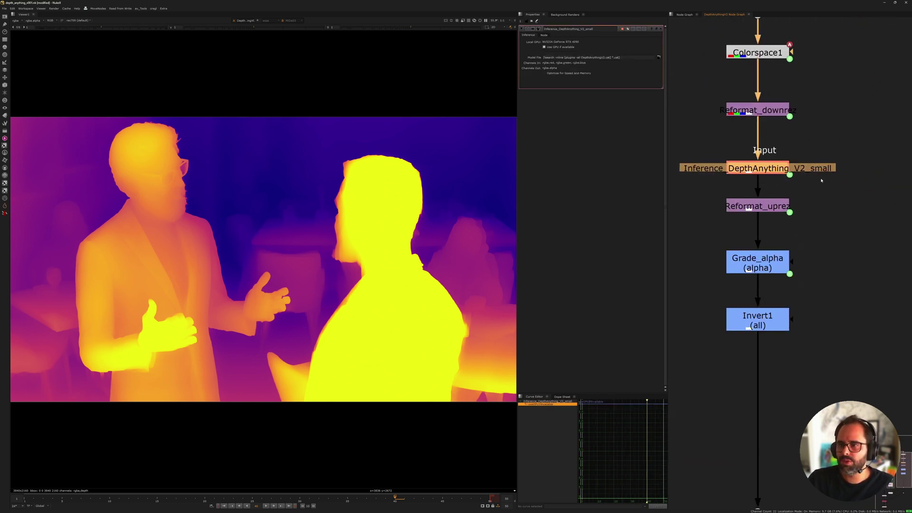
{"action": "scroll", "coordinate": [766, 170], "scroll_direction": "down", "scroll_amount": 3}
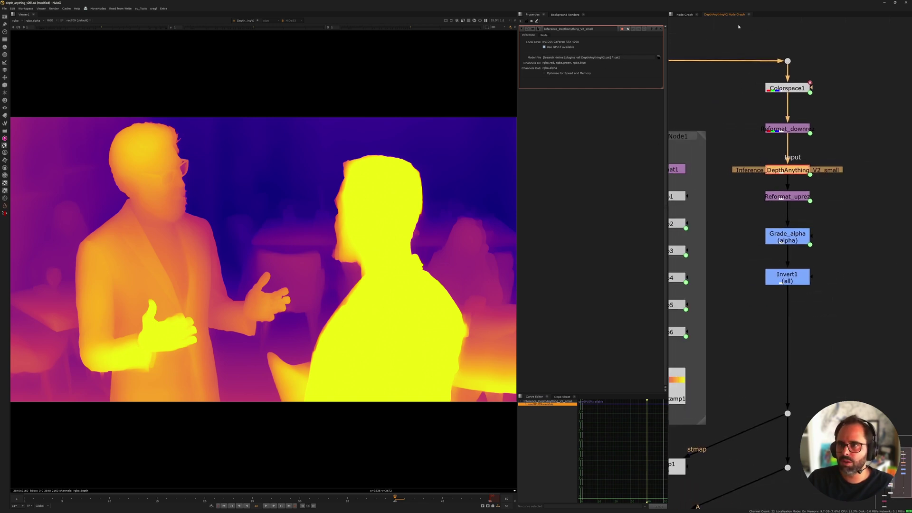
{"action": "left_click", "coordinate": [749, 15]}
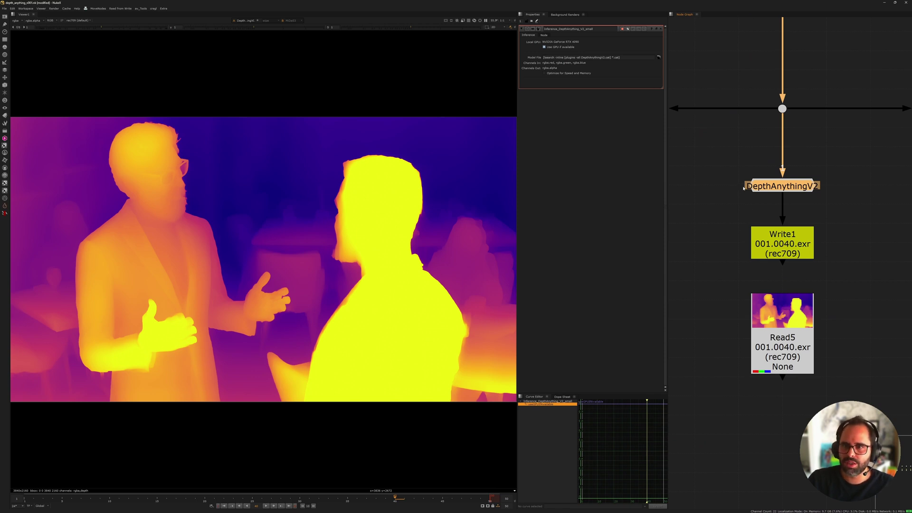
Open the DepthAnythingV2 node's properties and show its depth map in the viewer
{"action": "scroll", "coordinate": [732, 176], "scroll_direction": "down", "scroll_amount": 3}
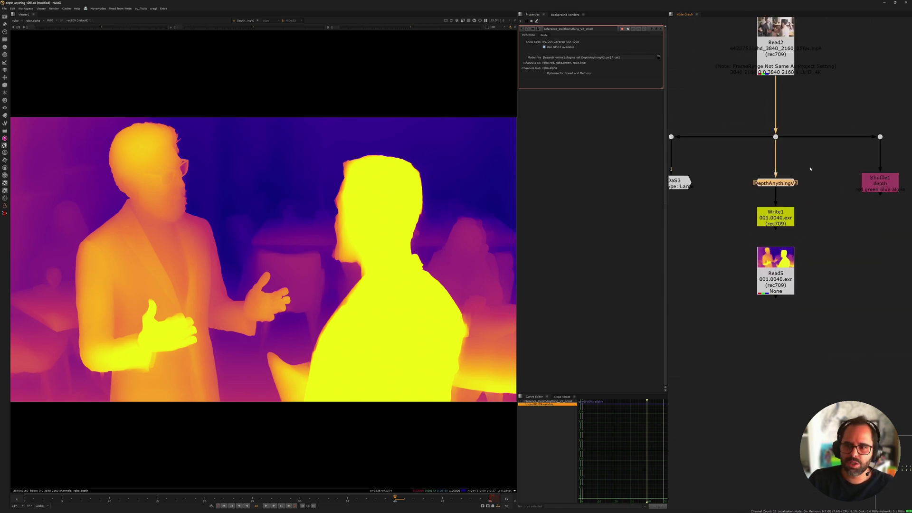
{"action": "double_click", "coordinate": [769, 184]}
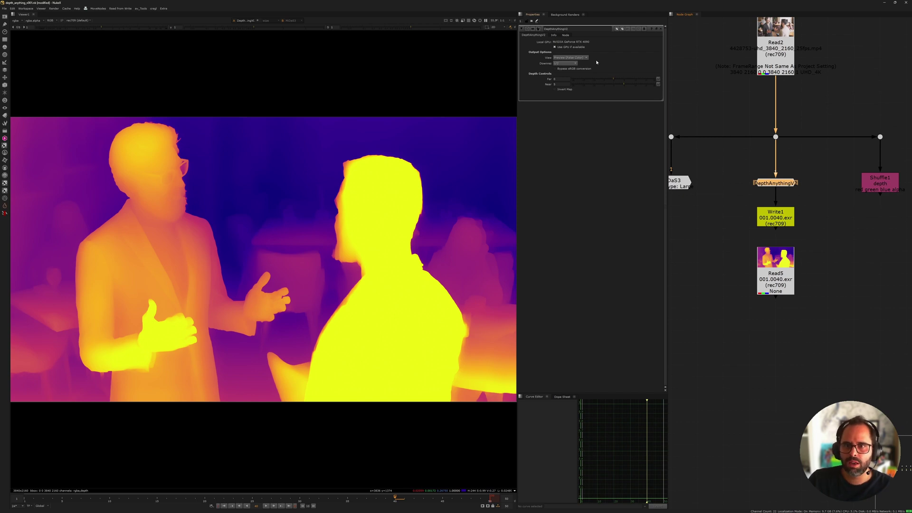
{"action": "left_click", "coordinate": [821, 159]}
{"action": "key", "text": "1"}
{"action": "key", "text": "2"}
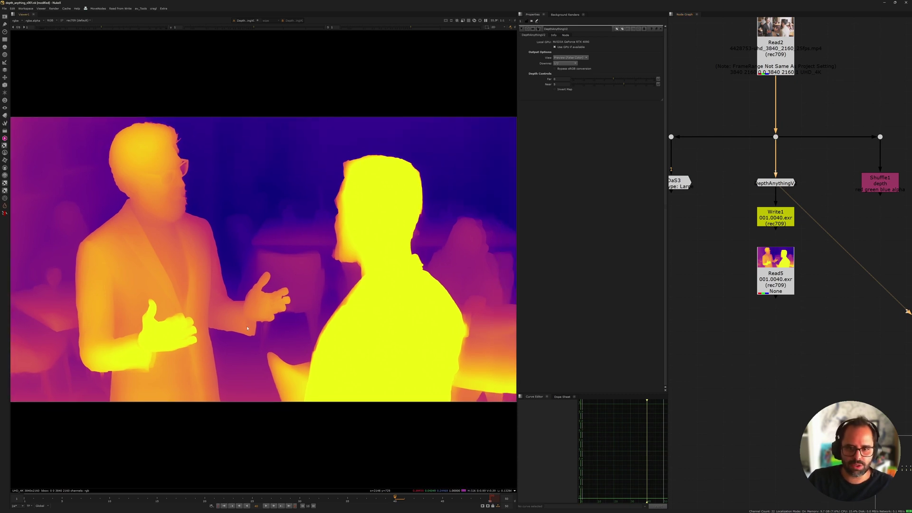
Set DepthAnythingV2's View to the final output, rewire the dot above Shuffle1 to DepthAnythingV2, and show Shuffle1's depth result
{"action": "left_click", "coordinate": [568, 58]}
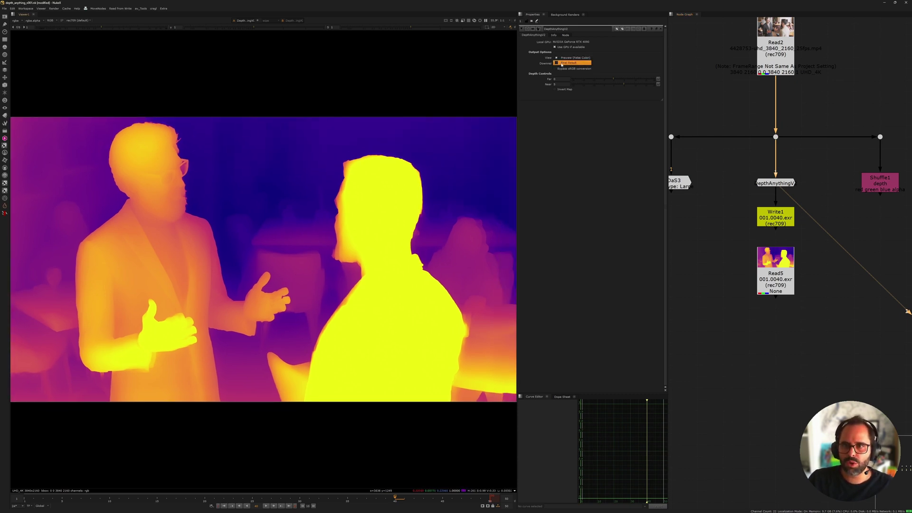
{"action": "left_click", "coordinate": [563, 64]}
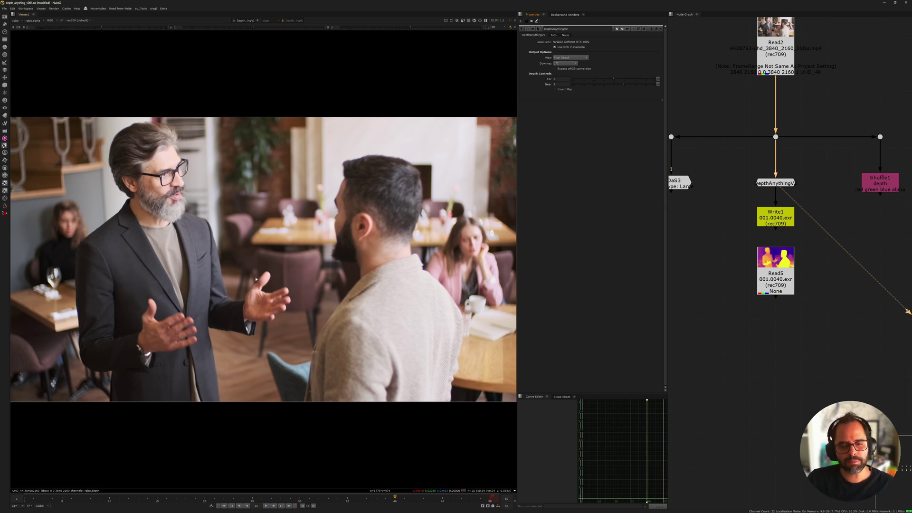
{"action": "middle_click_drag", "start_coordinate": [779, 173], "coordinate": [755, 184]}
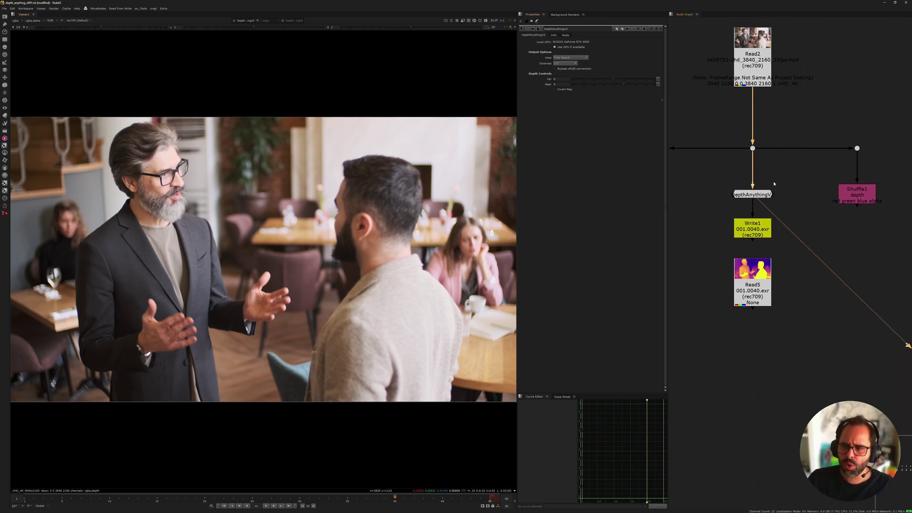
{"action": "left_click", "coordinate": [858, 201]}
{"action": "left_click_drag", "start_coordinate": [774, 148], "coordinate": [751, 204]}
{"action": "left_click_drag", "start_coordinate": [869, 194], "coordinate": [869, 228]}
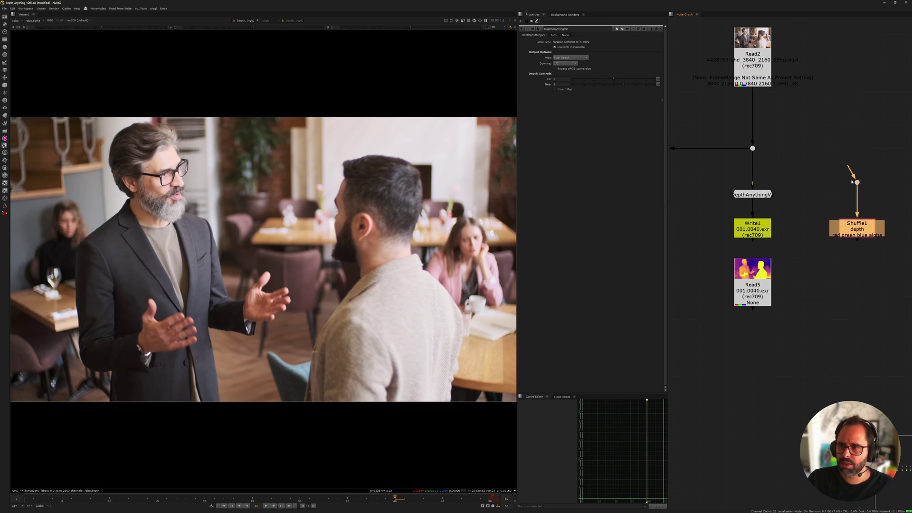
{"action": "left_click_drag", "start_coordinate": [852, 173], "coordinate": [765, 194]}
{"action": "left_click", "coordinate": [869, 233]}
{"action": "key", "text": "1"}
Align the dot above Shuffle1 level with DepthAnythingV2 and inspect Shuffle1's depth channel mapping
{"action": "scroll", "coordinate": [858, 212], "scroll_direction": "up", "scroll_amount": 4}
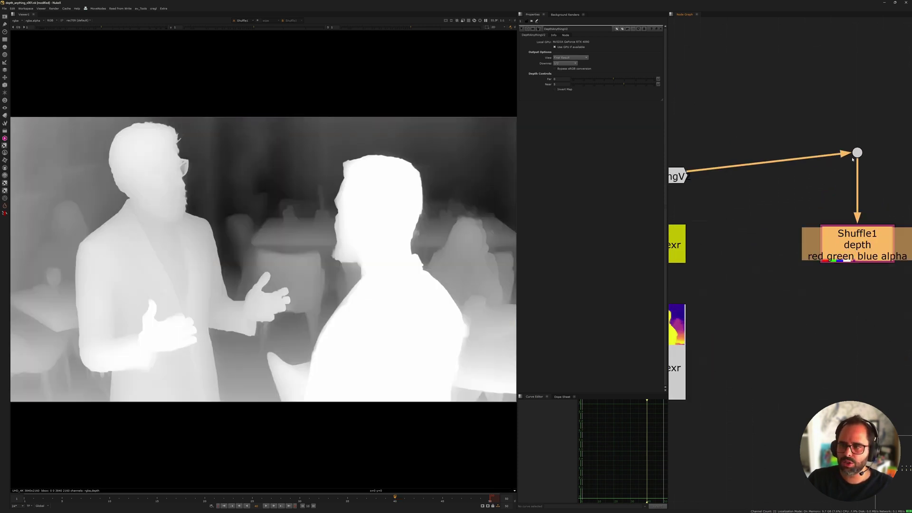
{"action": "left_click_drag", "start_coordinate": [856, 154], "coordinate": [856, 177]}
{"action": "double_click", "coordinate": [857, 242]}
{"action": "scroll", "coordinate": [754, 206], "scroll_direction": "down", "scroll_amount": 4}
{"action": "middle_click_drag", "start_coordinate": [687, 101], "coordinate": [733, 127]}
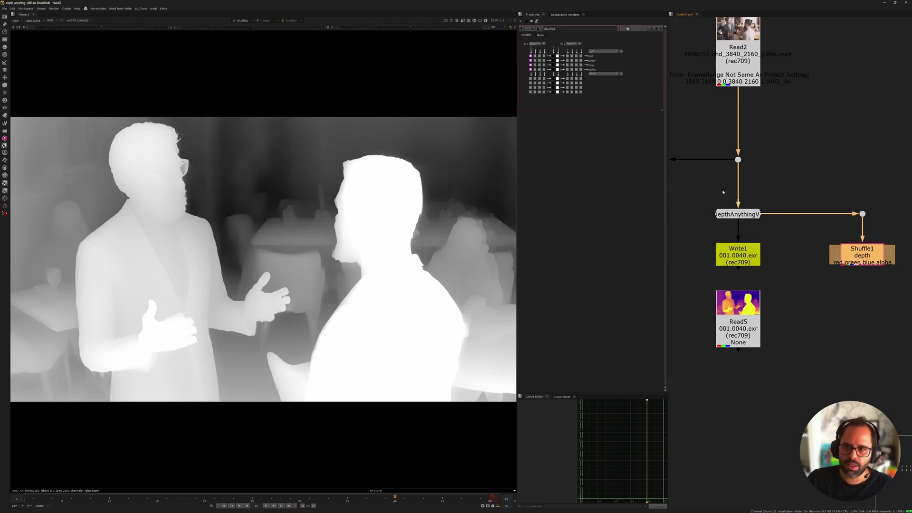
Show DepthAnythingV2 in the viewer and set its View option to Preview (False Color)
{"action": "left_click", "coordinate": [731, 214]}
{"action": "key", "text": "1"}
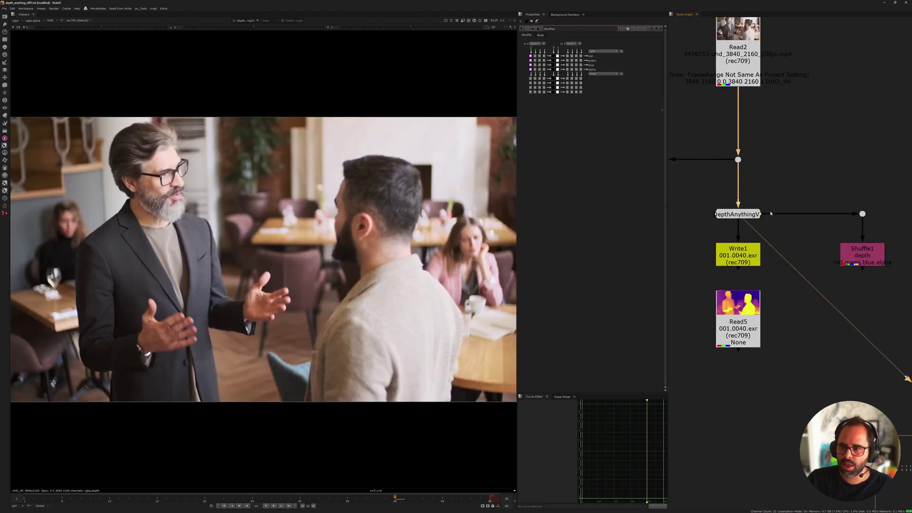
{"action": "double_click", "coordinate": [756, 213]}
{"action": "left_click", "coordinate": [569, 57]}
{"action": "left_click", "coordinate": [573, 50]}
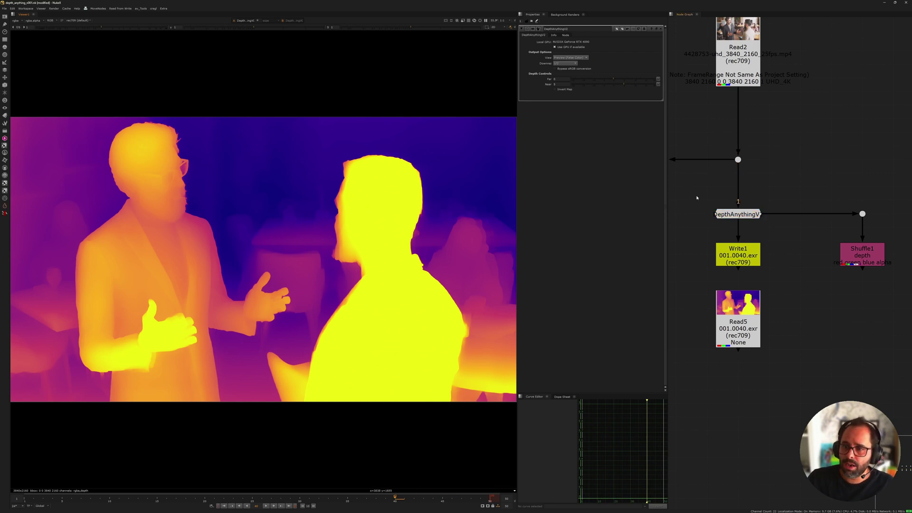
Try stepping DepthAnythingV2's Near value up and down to shift the depth map's near range
{"action": "left_click", "coordinate": [559, 85]}
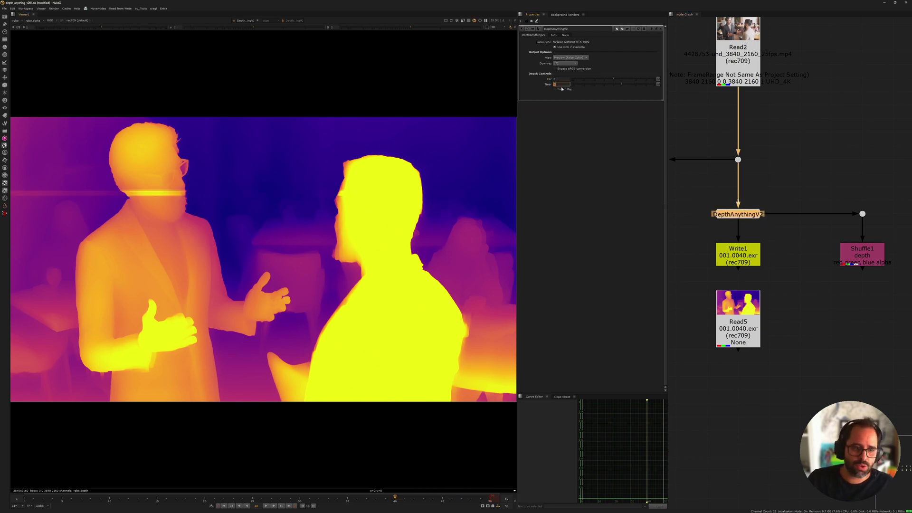
{"action": "key", "text": "Down"}
{"action": "key", "text": "Down"}
{"action": "key", "text": "Up"}
{"action": "key", "text": "Up"}
{"action": "key", "text": "Up"}
{"action": "key", "text": "Up"}
{"action": "key", "text": "Up"}
{"action": "key", "text": "Up"}
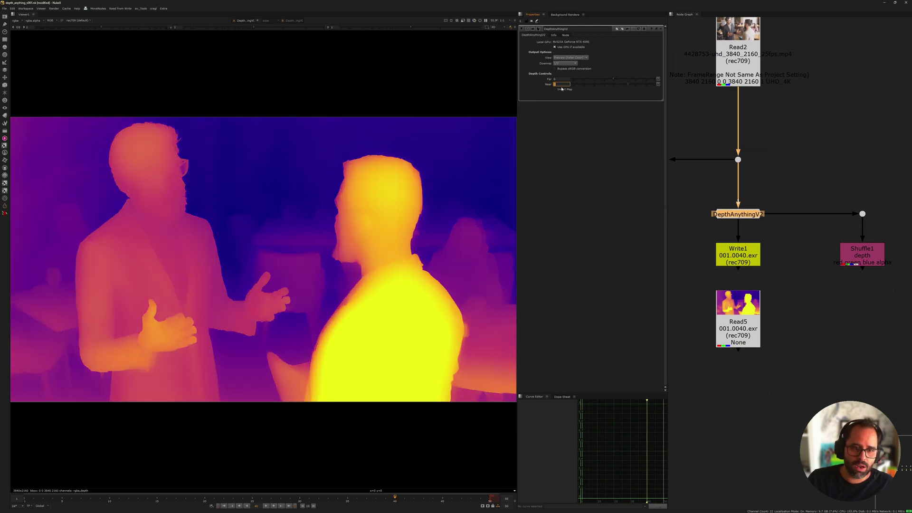
{"action": "key", "text": "Down"}
{"action": "key", "text": "Down"}
{"action": "key", "text": "Down"}
{"action": "key", "text": "Down"}
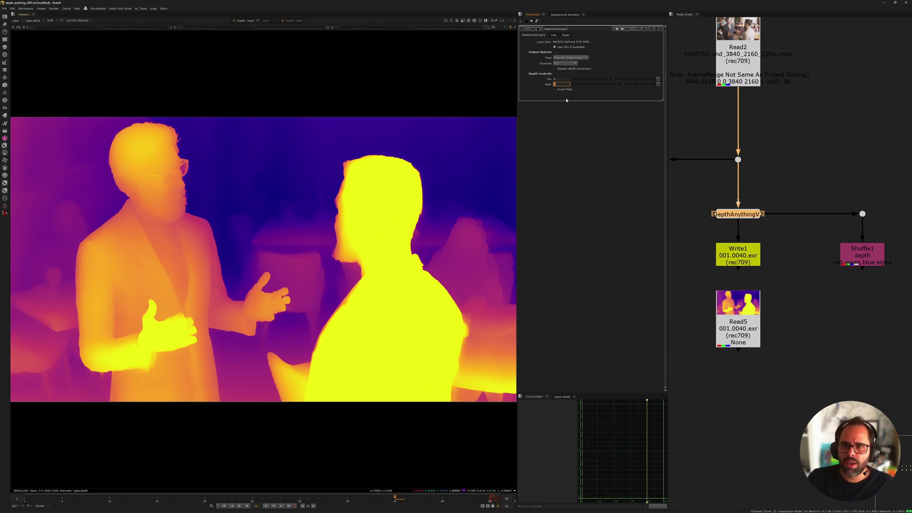
Turn DepthAnythingV2's Invert Map option on and off again, and look through its View options
{"action": "left_click", "coordinate": [555, 89]}
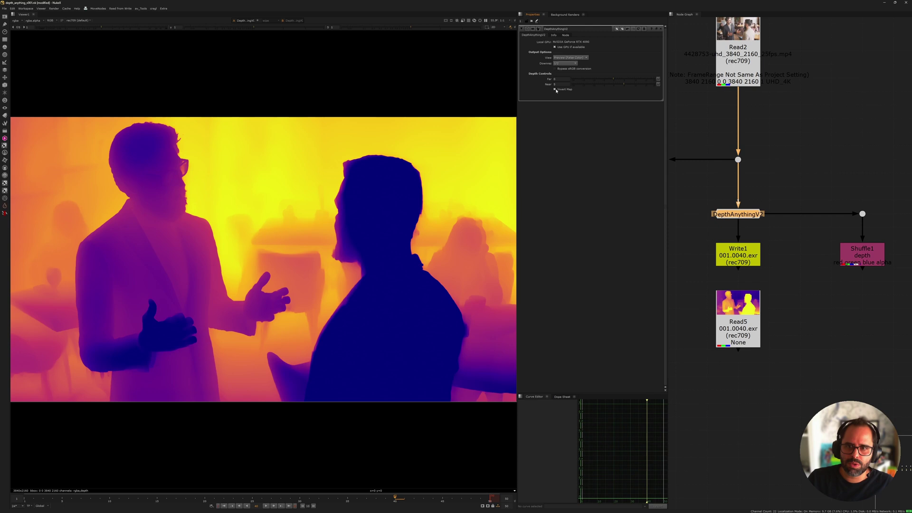
{"action": "left_click", "coordinate": [555, 90]}
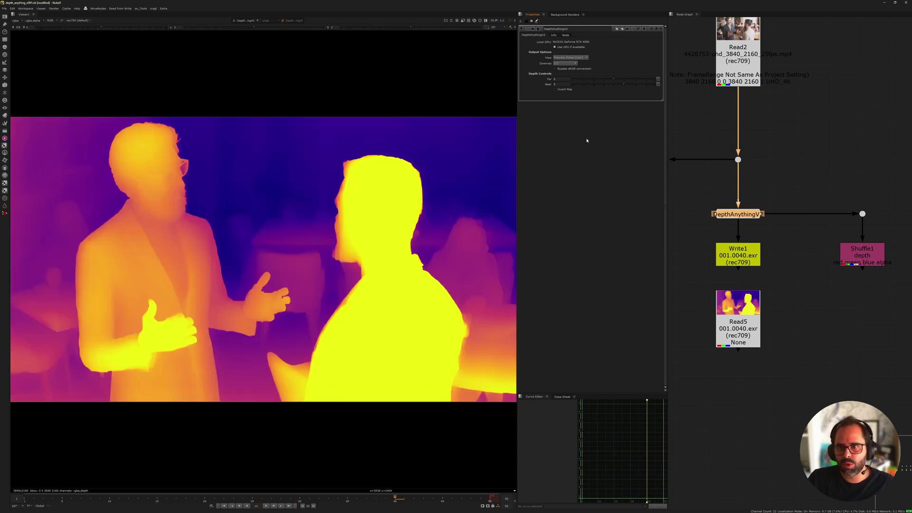
{"action": "left_click", "coordinate": [572, 58]}
{"action": "left_click", "coordinate": [622, 60]}
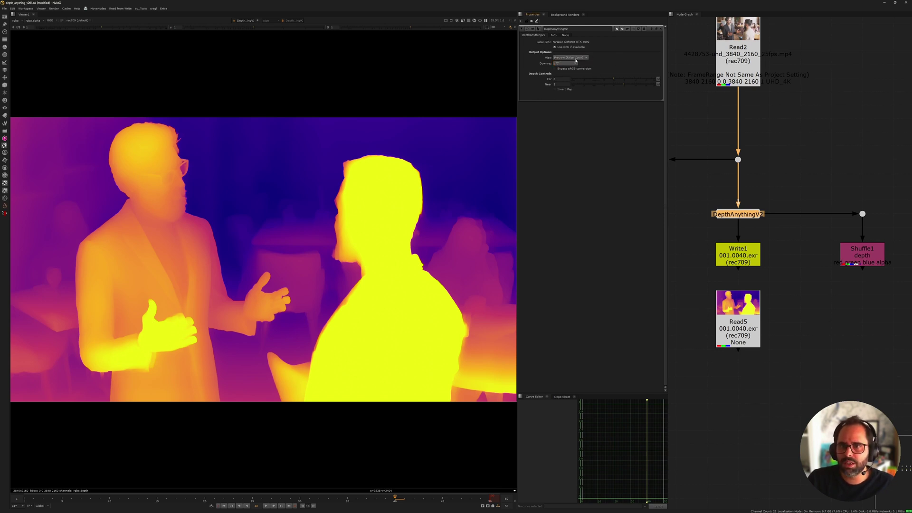
Play back Read5's rendered depth sequence of the two men to check its stability over time
{"action": "middle_click_drag", "start_coordinate": [779, 206], "coordinate": [790, 180]}
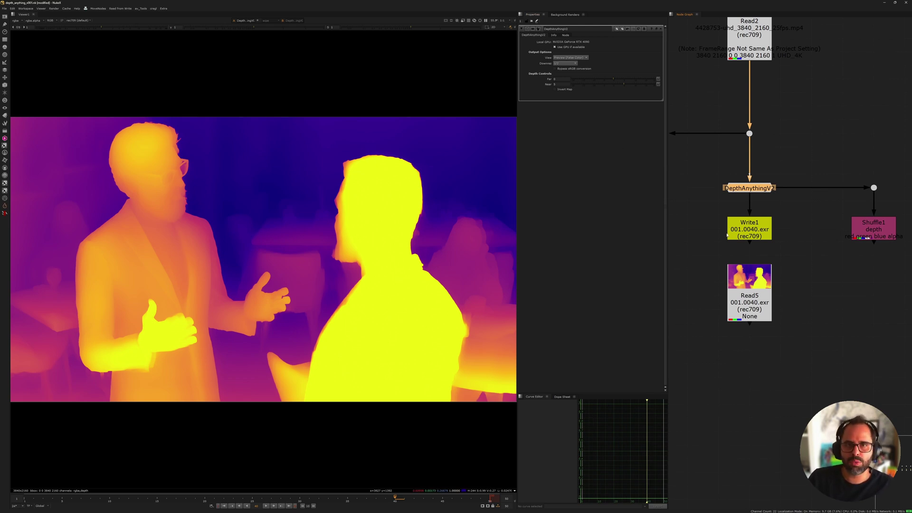
{"action": "left_click_drag", "start_coordinate": [763, 288], "coordinate": [763, 291]}
{"action": "key", "text": "2"}
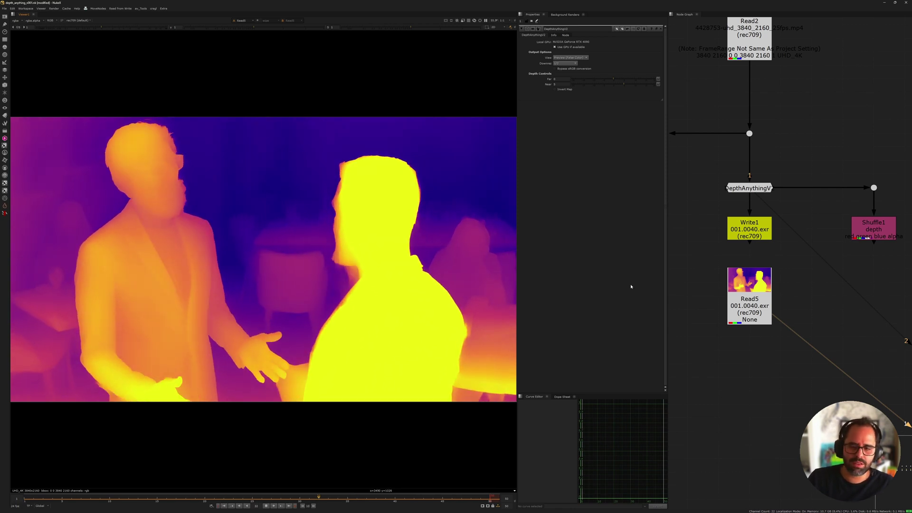
{"action": "middle_click_drag", "start_coordinate": [705, 235], "coordinate": [787, 233]}
{"action": "scroll", "coordinate": [787, 234], "scroll_direction": "down", "scroll_amount": 2}
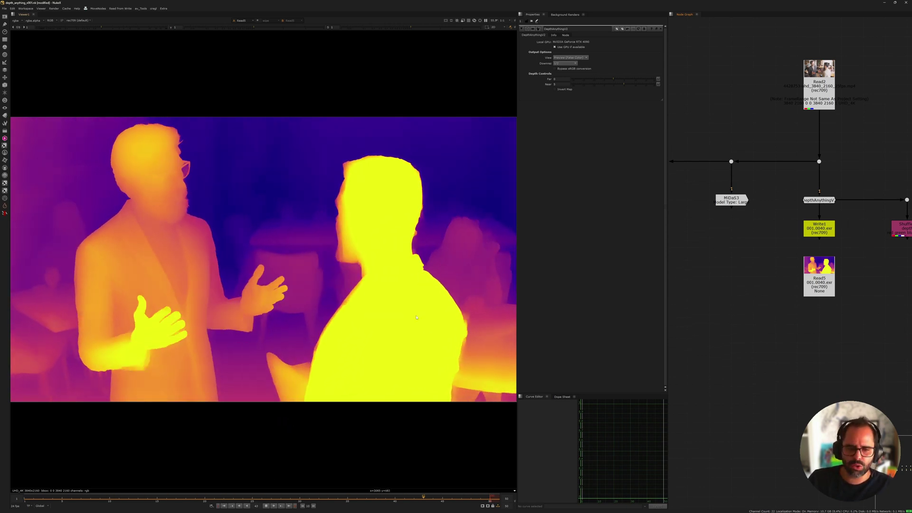
{"action": "left_click", "coordinate": [266, 507]}
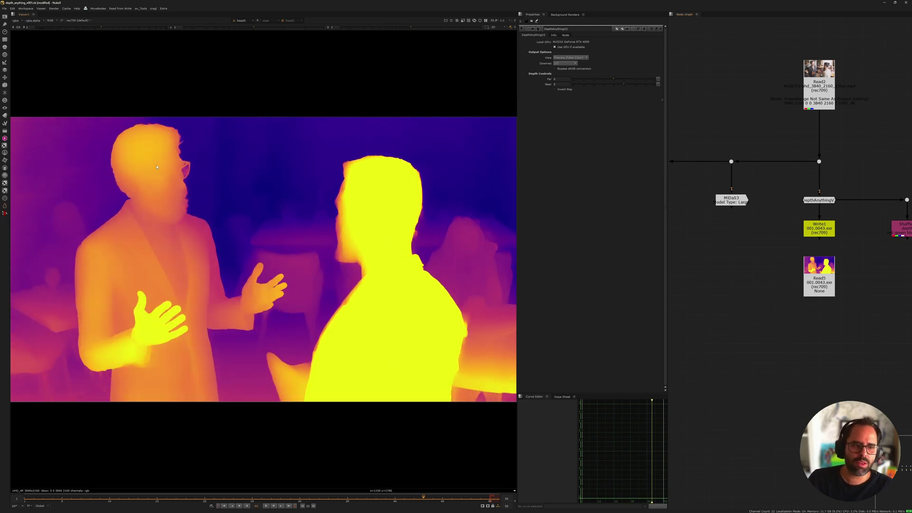
{"action": "left_click", "coordinate": [808, 281]}
{"action": "key", "text": "1"}
{"action": "left_click", "coordinate": [266, 506]}
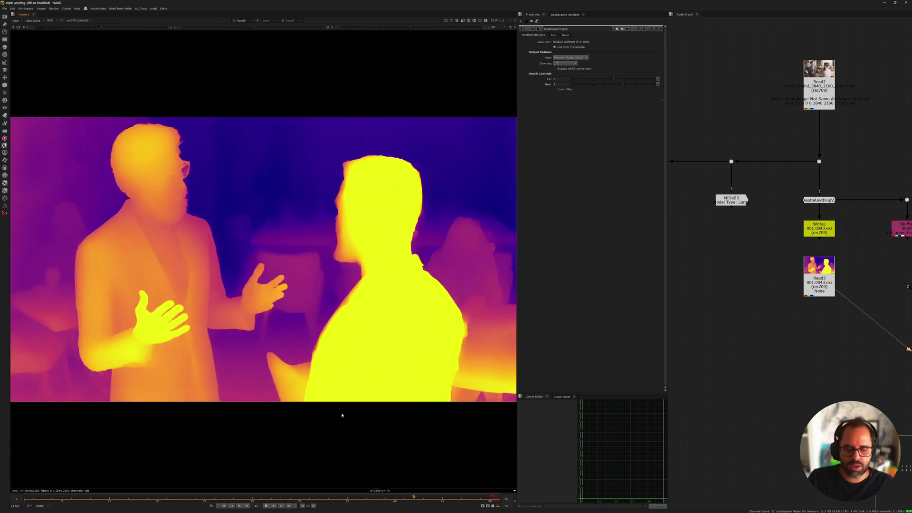
{"action": "left_click", "coordinate": [267, 506]}
Compare Read6's footage of the smiling man with Read7's depth map, and play the depth sequence up close
{"action": "scroll", "coordinate": [694, 241], "scroll_direction": "down", "scroll_amount": 2}
{"action": "scroll", "coordinate": [696, 243], "scroll_direction": "down", "scroll_amount": 2}
{"action": "middle_click_drag", "start_coordinate": [754, 254], "coordinate": [716, 252]}
{"action": "middle_click_drag", "start_coordinate": [872, 202], "coordinate": [794, 205]}
{"action": "left_click", "coordinate": [774, 159]}
{"action": "key", "text": "1"}
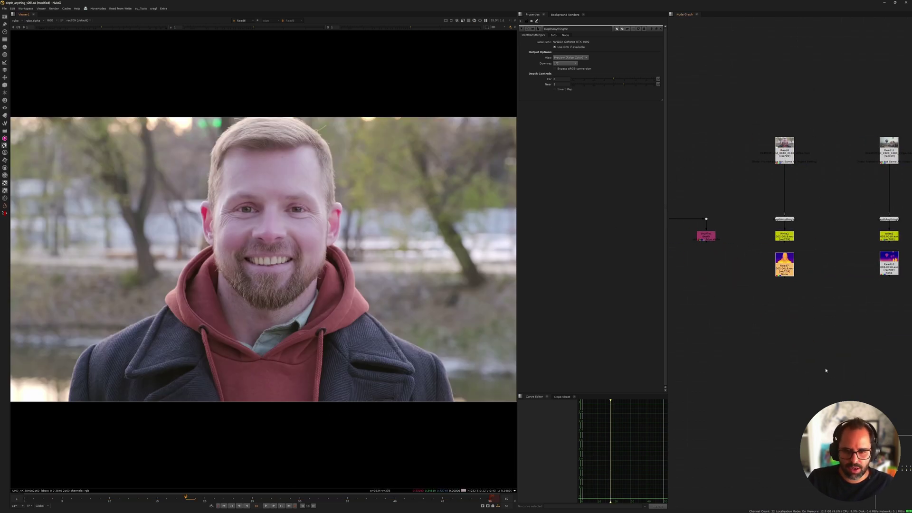
{"action": "scroll", "coordinate": [809, 359], "scroll_direction": "up", "scroll_amount": 3}
{"action": "key", "text": "2"}
{"action": "key", "text": "1"}
{"action": "key", "text": "2"}
{"action": "left_click", "coordinate": [266, 507]}
{"action": "scroll", "coordinate": [266, 388], "scroll_direction": "up", "scroll_amount": 3}
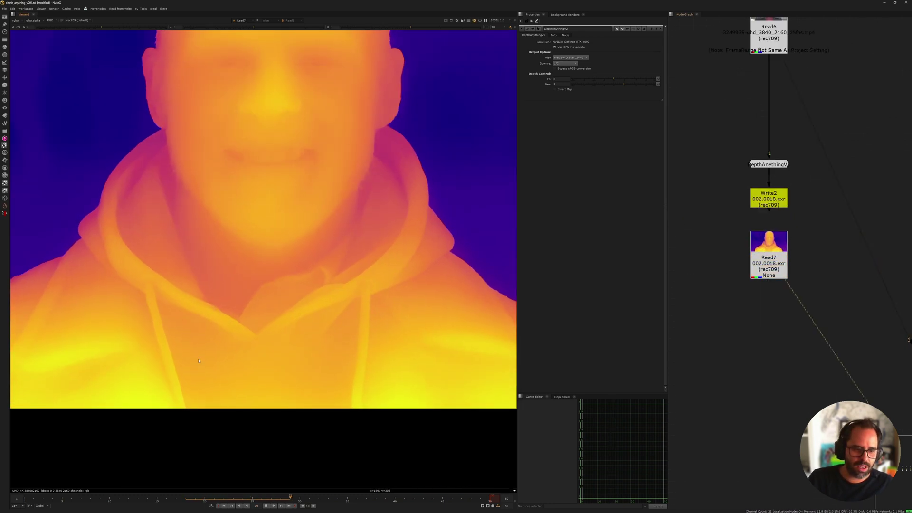
Wipe between Read7's depth map and the original footage across the man's face, and stop playback
{"action": "key", "text": "w"}
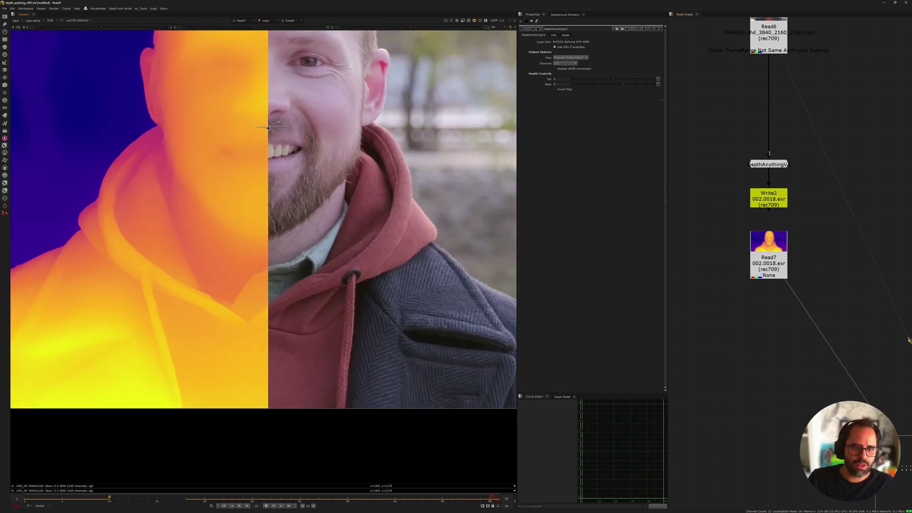
{"action": "left_click_drag", "start_coordinate": [269, 126], "coordinate": [418, 173]}
{"action": "key", "text": "k"}
{"action": "key", "text": "w"}
{"action": "scroll", "coordinate": [323, 309], "scroll_direction": "down", "scroll_amount": 5}
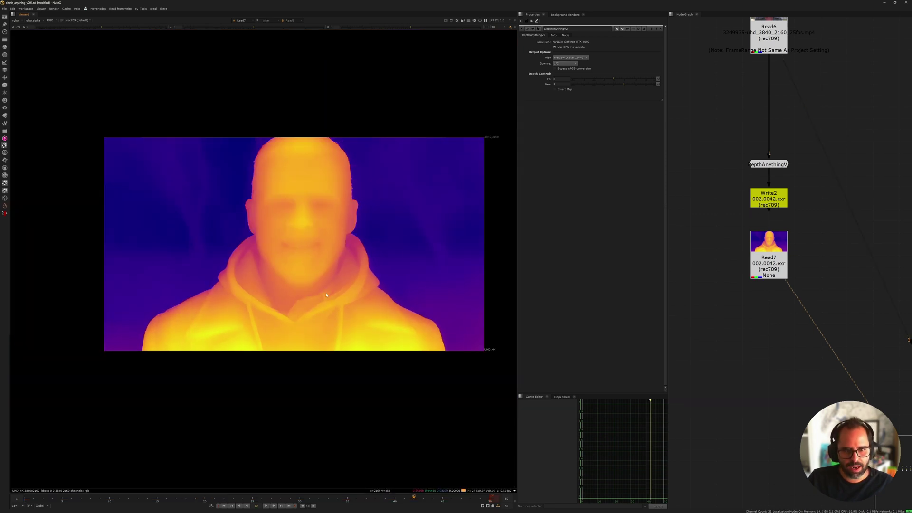
Duplicate the MiDaS3 node beside the smiling man's branch and connect the copy to Read6
{"action": "middle_click_drag", "start_coordinate": [699, 171], "coordinate": [898, 266]}
{"action": "scroll", "coordinate": [778, 227], "scroll_direction": "down", "scroll_amount": 4}
{"action": "scroll", "coordinate": [783, 224], "scroll_direction": "up", "scroll_amount": 3}
{"action": "left_click", "coordinate": [732, 228]}
{"action": "left_click", "coordinate": [787, 231]}
{"action": "middle_click_drag", "start_coordinate": [800, 242], "coordinate": [741, 237]}
{"action": "scroll", "coordinate": [677, 240], "scroll_direction": "down", "scroll_amount": 8}
{"action": "scroll", "coordinate": [711, 243], "scroll_direction": "up", "scroll_amount": 6}
{"action": "scroll", "coordinate": [751, 241], "scroll_direction": "up", "scroll_amount": 4}
{"action": "key", "text": "ctrl+v"}
{"action": "left_click_drag", "start_coordinate": [767, 234], "coordinate": [825, 88]}
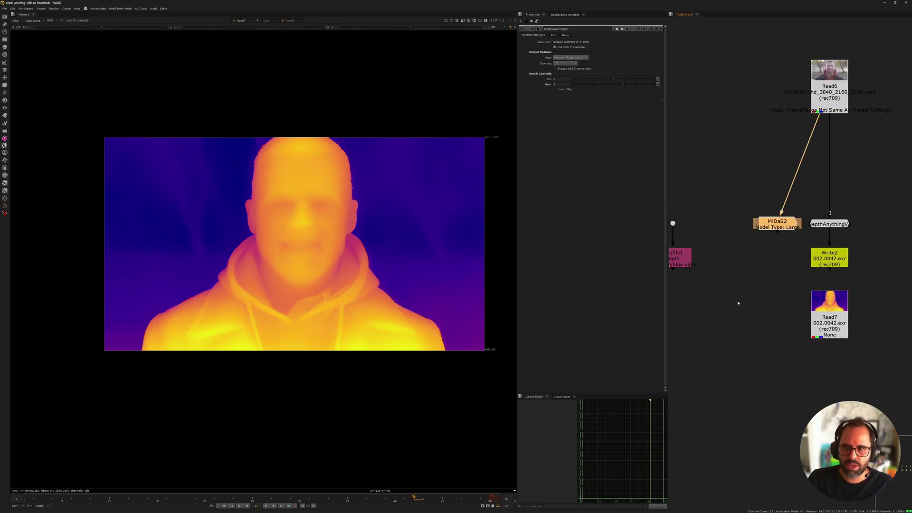
Show MiDaS2's depth map with the viewer gamma lowered and examine the man's face and hood
{"action": "key", "text": "1"}
{"action": "left_click", "coordinate": [732, 277]}
{"action": "left_click_drag", "start_coordinate": [775, 223], "coordinate": [749, 223]}
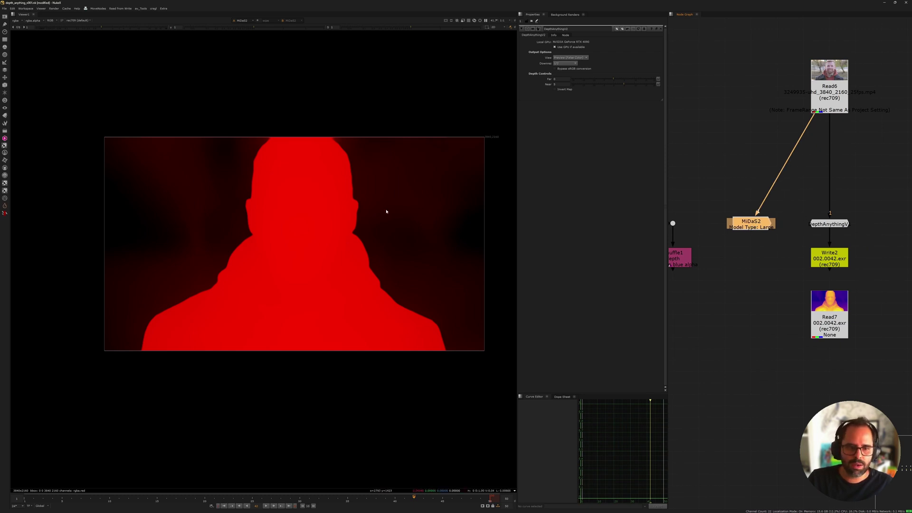
{"action": "left_click_drag", "start_coordinate": [219, 27], "coordinate": [193, 27]}
{"action": "scroll", "coordinate": [267, 177], "scroll_direction": "up", "scroll_amount": 3}
{"action": "middle_click_drag", "start_coordinate": [277, 207], "coordinate": [275, 119]}
{"action": "scroll", "coordinate": [331, 366], "scroll_direction": "up", "scroll_amount": 1}
Alternate the viewer between MiDaS2's and Read7's maps to compare facial and clothing detail
{"action": "key", "text": "2"}
{"action": "key", "text": "1"}
{"action": "key", "text": "2"}
{"action": "key", "text": "1"}
{"action": "key", "text": "2"}
{"action": "key", "text": "1"}
{"action": "key", "text": "2"}
{"action": "key", "text": "1"}
{"action": "key", "text": "2"}
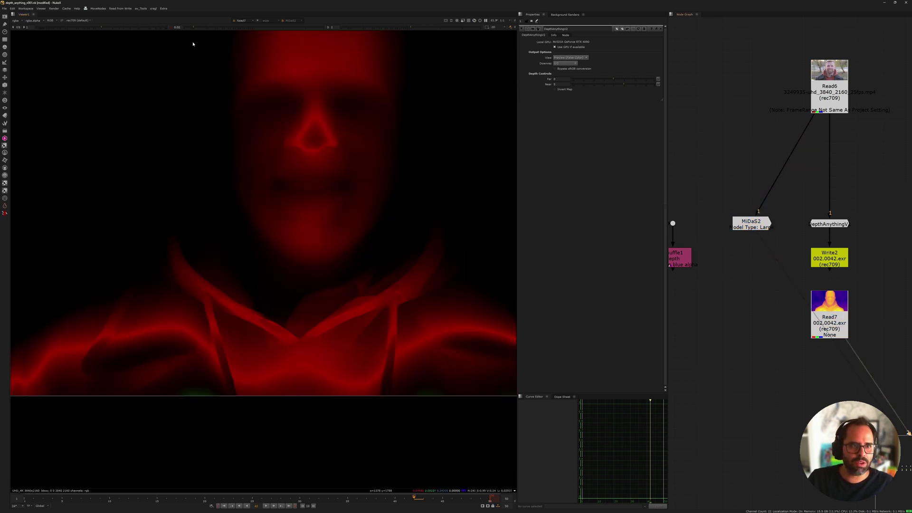
Reset the viewer gamma, refit the image, and delete the MiDaS2 node
{"action": "left_click", "coordinate": [174, 27]}
{"action": "key", "text": "f"}
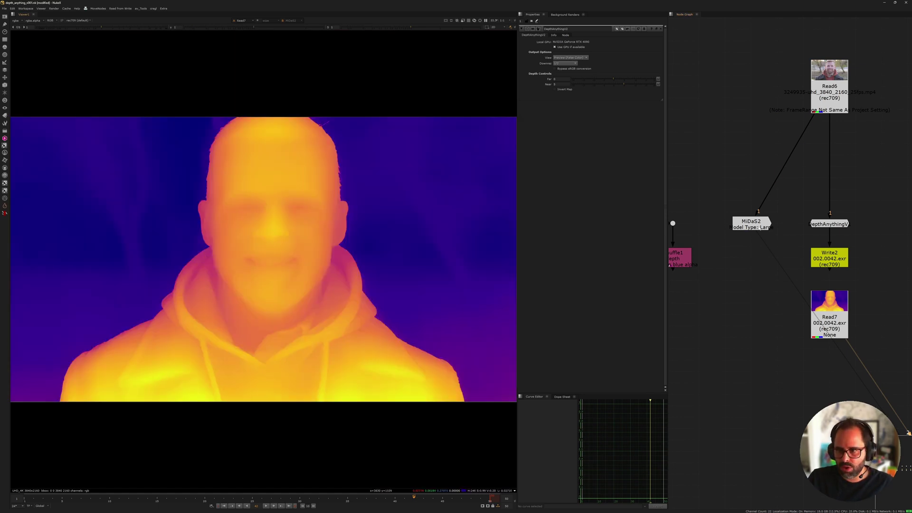
{"action": "left_click", "coordinate": [761, 225]}
{"action": "middle_click_drag", "start_coordinate": [761, 225], "coordinate": [767, 273]}
{"action": "key", "text": "Delete"}
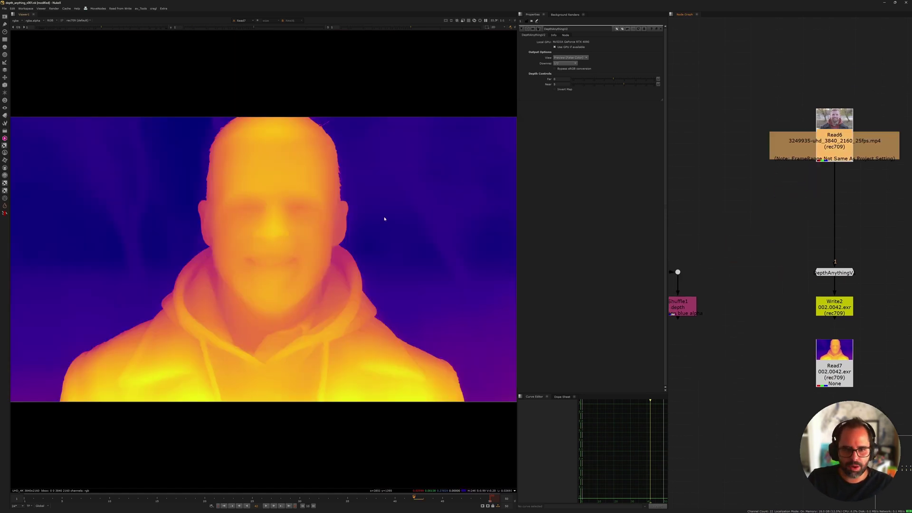
Play the depth sequence for Read11's hot-air balloon footage, and open that branch's DepthAnything node properties
{"action": "middle_click_drag", "start_coordinate": [819, 351], "coordinate": [758, 305]}
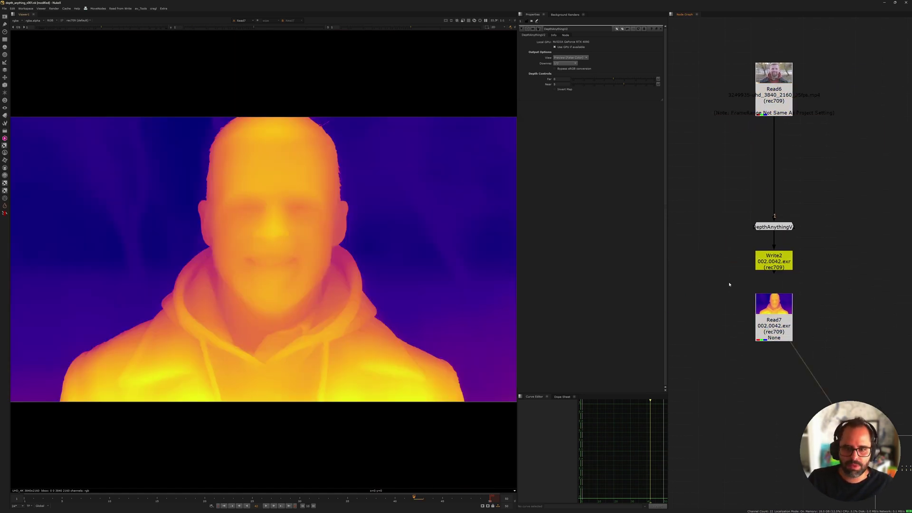
{"action": "key", "text": "f"}
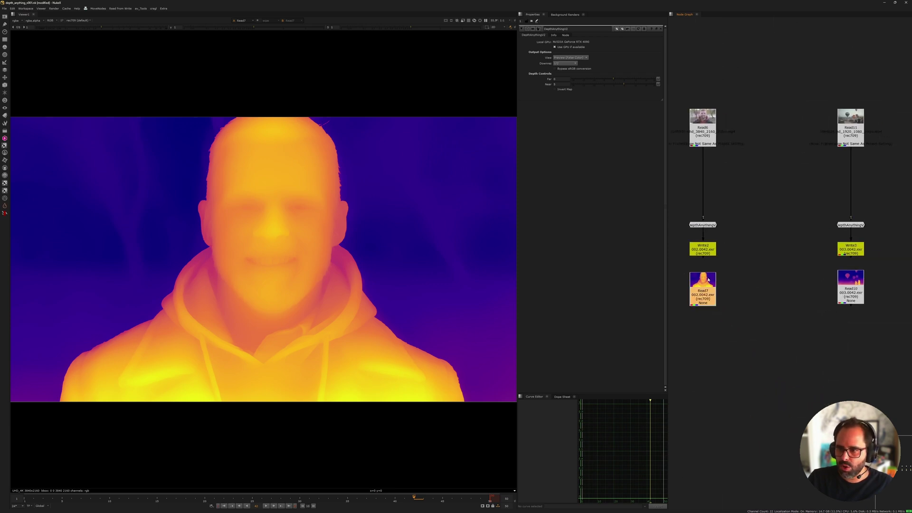
{"action": "left_click", "coordinate": [851, 125]}
{"action": "key", "text": "1"}
{"action": "key", "text": "2"}
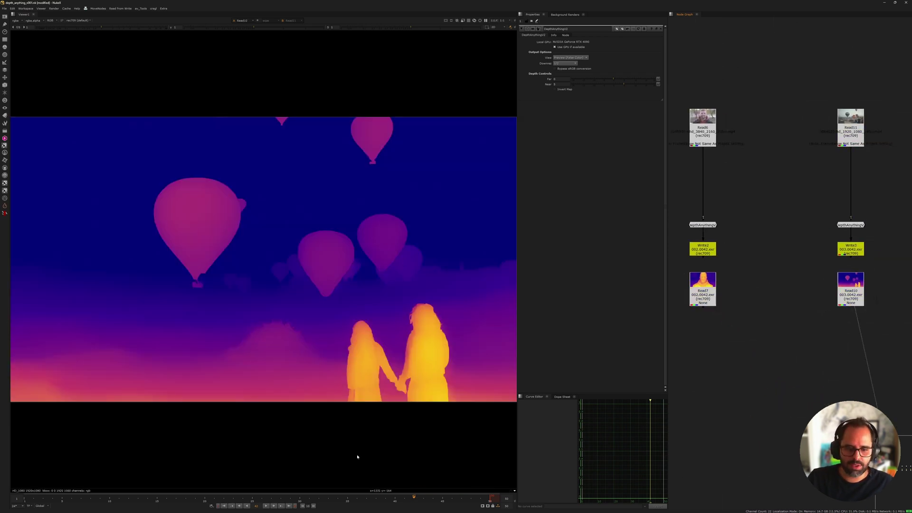
{"action": "left_click", "coordinate": [267, 507]}
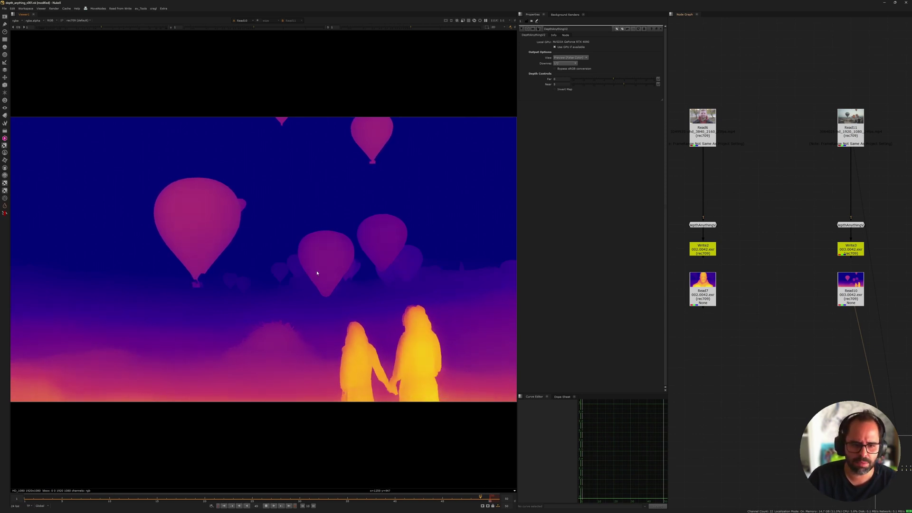
{"action": "double_click", "coordinate": [856, 226]}
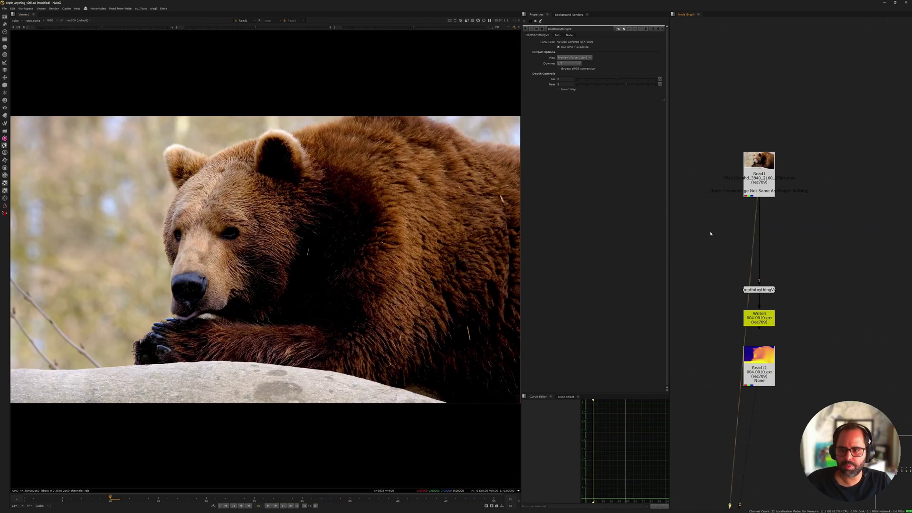
Switch the viewer between the bear's depth map and Read1's original footage, and play the footage
{"action": "middle_click_drag", "start_coordinate": [718, 252], "coordinate": [703, 234]}
{"action": "left_click", "coordinate": [744, 161]}
{"action": "left_click", "coordinate": [704, 259]}
{"action": "middle_click_drag", "start_coordinate": [703, 267], "coordinate": [697, 220]}
{"action": "key", "text": "2"}
{"action": "key", "text": "1"}
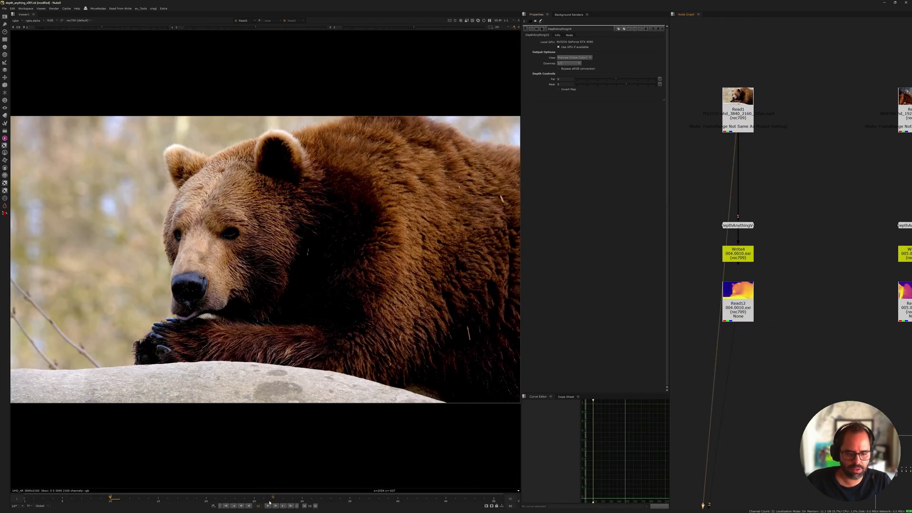
{"action": "left_click", "coordinate": [266, 506]}
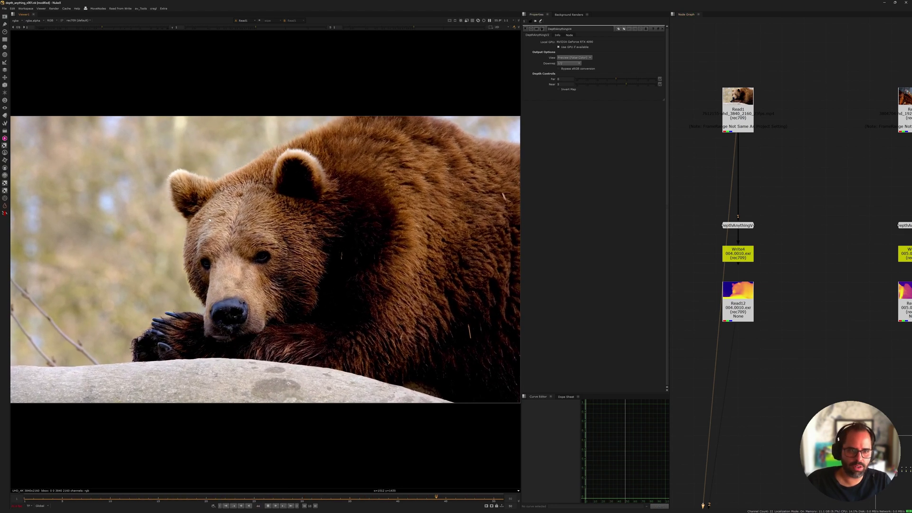
Alternate the viewer between Read12's depth map and Read1's bear footage, examining the branches, fur edges and snout up close
{"action": "key", "text": "2"}
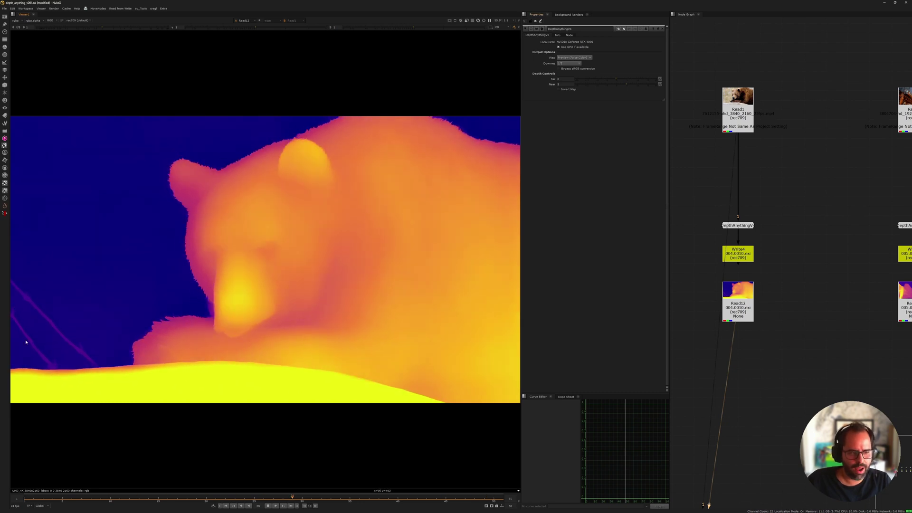
{"action": "scroll", "coordinate": [102, 332], "scroll_direction": "down", "scroll_amount": 1}
{"action": "scroll", "coordinate": [132, 342], "scroll_direction": "up", "scroll_amount": 4}
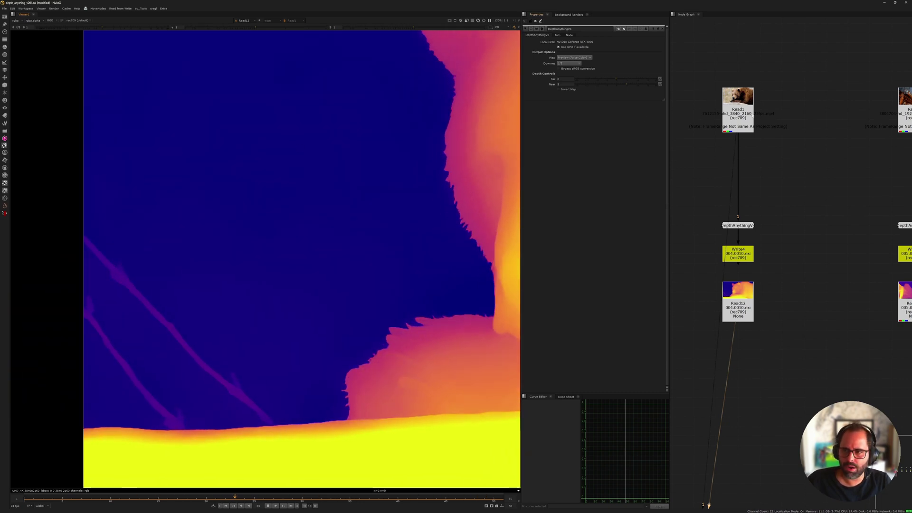
{"action": "key", "text": "1"}
{"action": "scroll", "coordinate": [292, 353], "scroll_direction": "down", "scroll_amount": 3}
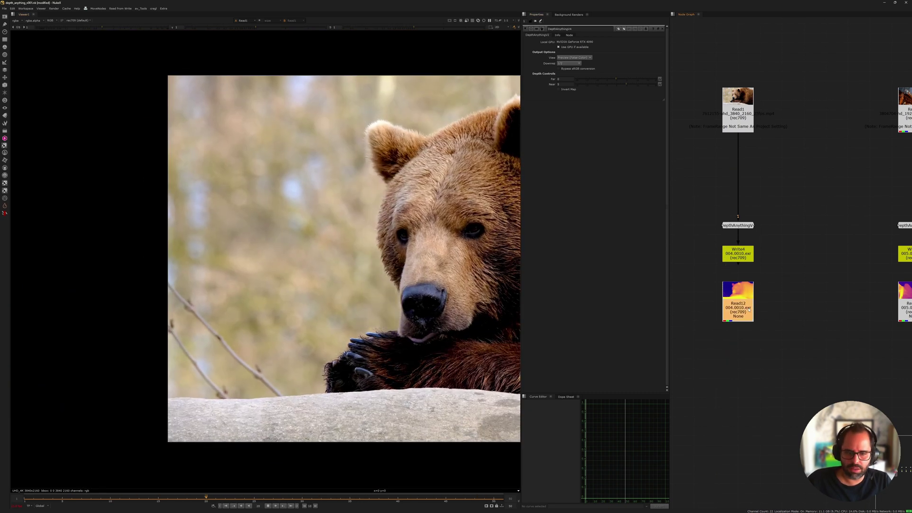
{"action": "key", "text": "2"}
{"action": "scroll", "coordinate": [241, 297], "scroll_direction": "down", "scroll_amount": 3}
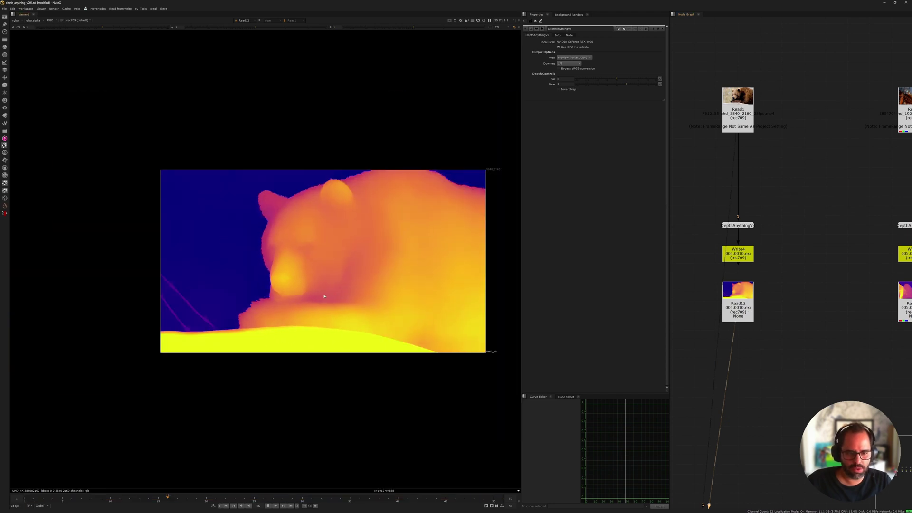
{"action": "scroll", "coordinate": [327, 295], "scroll_direction": "up", "scroll_amount": 4}
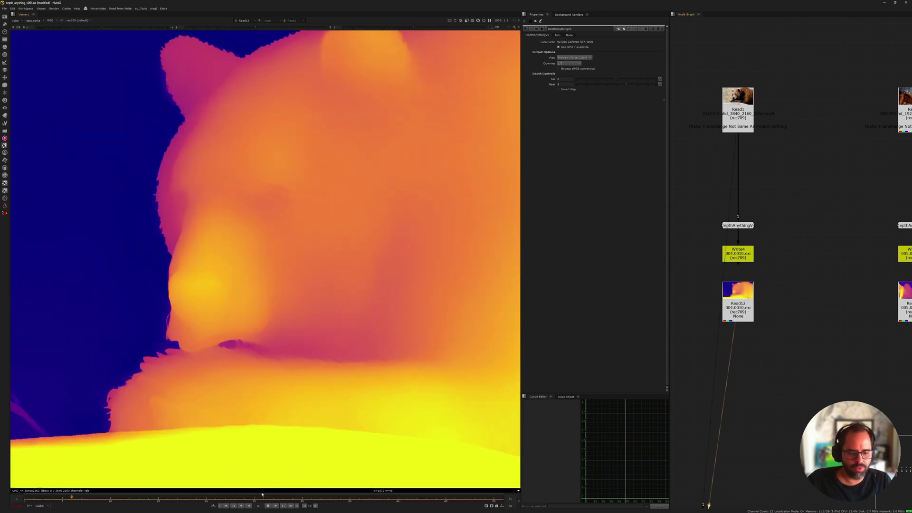
Stop playback and lower the viewer gamma to examine the depth detail across the bear's head and body
{"action": "left_click", "coordinate": [268, 506]}
{"action": "scroll", "coordinate": [324, 221], "scroll_direction": "down", "scroll_amount": 2}
{"action": "left_click_drag", "start_coordinate": [255, 28], "coordinate": [208, 27]}
{"action": "scroll", "coordinate": [325, 184], "scroll_direction": "up", "scroll_amount": 2}
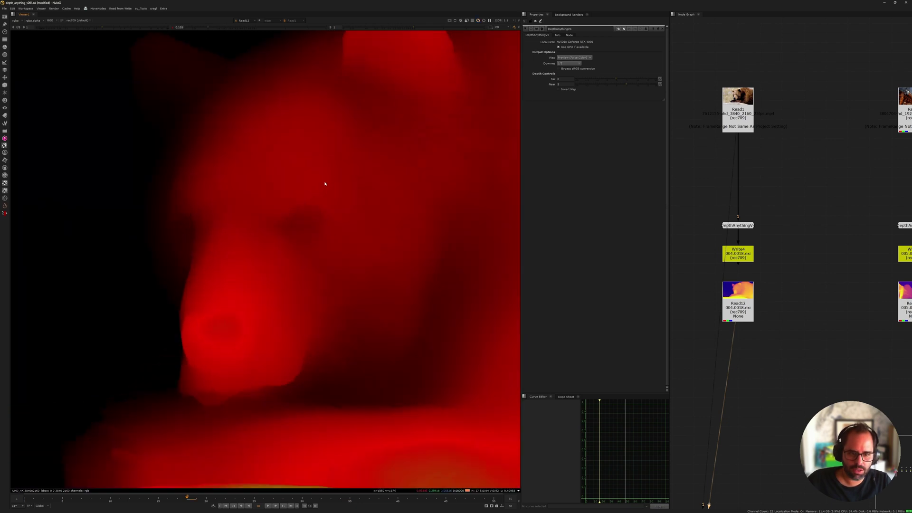
{"action": "left_click", "coordinate": [199, 26]}
{"action": "scroll", "coordinate": [308, 261], "scroll_direction": "down", "scroll_amount": 2}
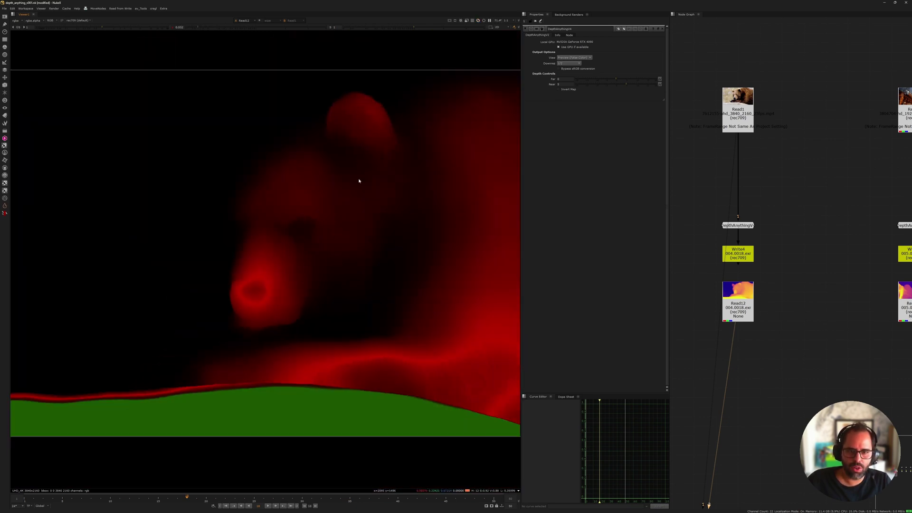
{"action": "middle_click_drag", "start_coordinate": [452, 276], "coordinate": [250, 245]}
{"action": "middle_click_drag", "start_coordinate": [309, 197], "coordinate": [339, 240]}
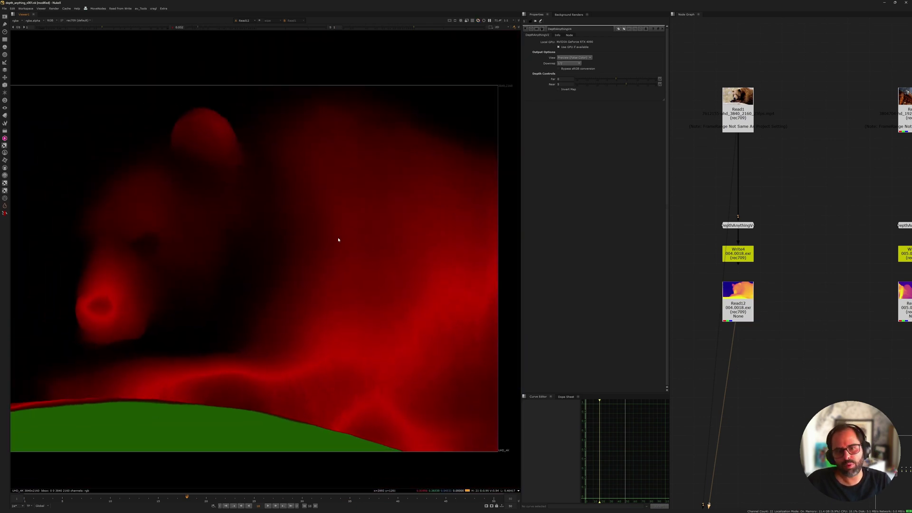
{"action": "middle_click_drag", "start_coordinate": [252, 219], "coordinate": [261, 214]}
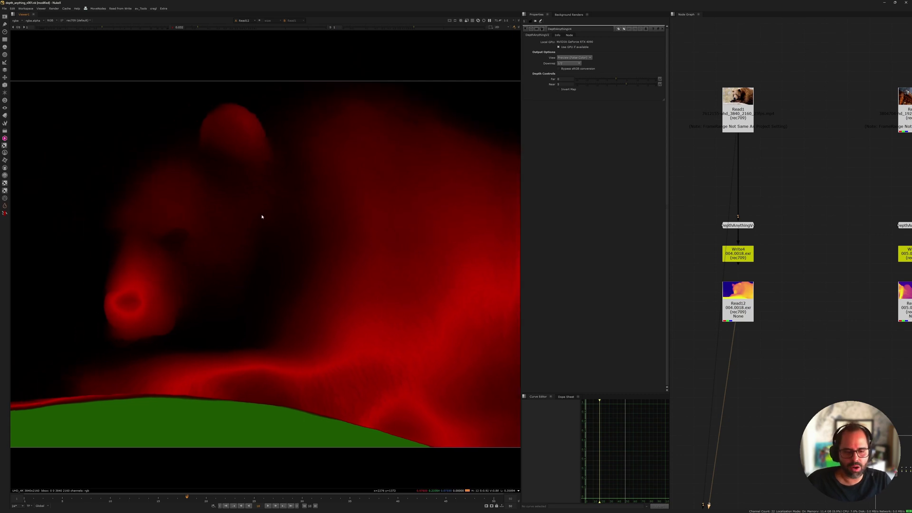
Reset the viewer gamma and inspect the bear's depth map at normal display
{"action": "left_click", "coordinate": [172, 27]}
{"action": "scroll", "coordinate": [303, 191], "scroll_direction": "down", "scroll_amount": 3}
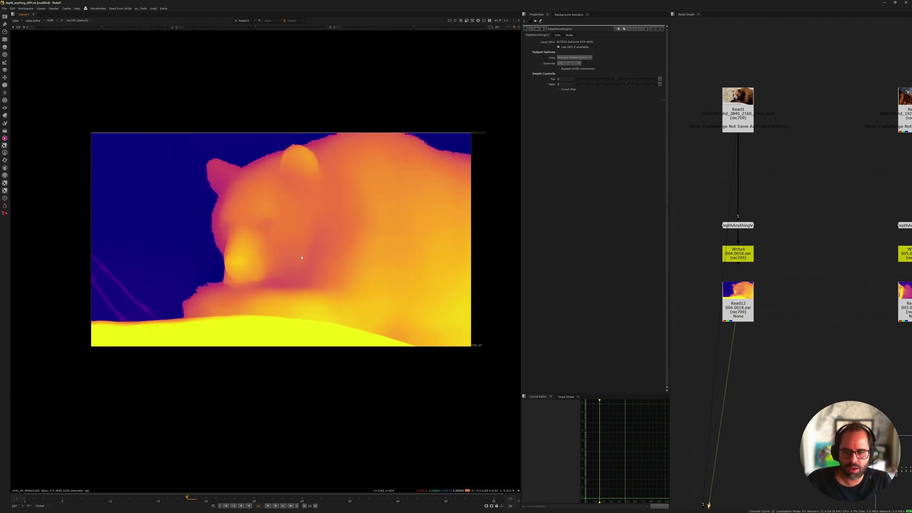
{"action": "scroll", "coordinate": [346, 259], "scroll_direction": "up", "scroll_amount": 2}
{"action": "scroll", "coordinate": [780, 301], "scroll_direction": "down", "scroll_amount": 4}
{"action": "scroll", "coordinate": [814, 245], "scroll_direction": "up", "scroll_amount": 5}
Compare Read3's elevated train footage with Read13's depth map in the viewer
{"action": "left_click", "coordinate": [826, 128]}
{"action": "key", "text": "1"}
{"action": "middle_click_drag", "start_coordinate": [783, 233], "coordinate": [753, 181]}
{"action": "left_click", "coordinate": [795, 314]}
{"action": "key", "text": "2"}
{"action": "left_click", "coordinate": [748, 307]}
{"action": "key", "text": "1"}
{"action": "key", "text": "l"}
{"action": "left_click", "coordinate": [795, 307]}
{"action": "key", "text": "1"}
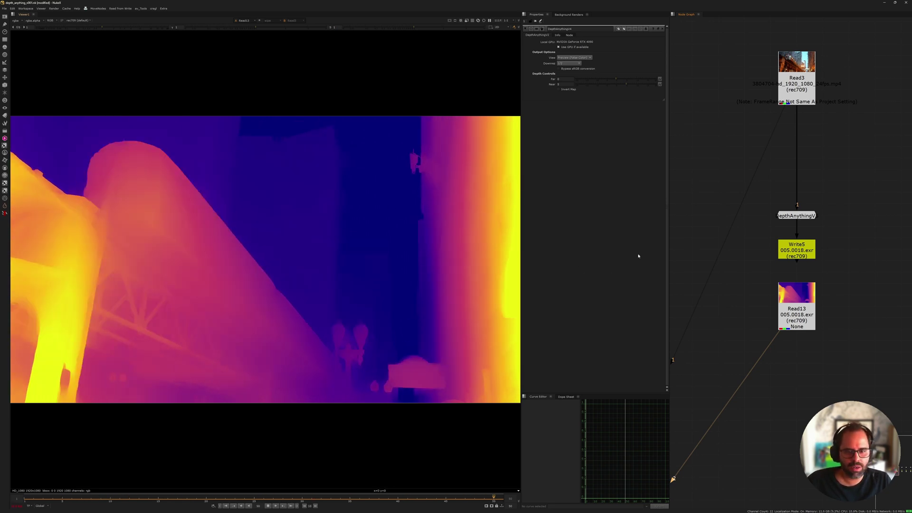
{"action": "key", "text": "1"}
View Read4's surfboard and van footage, and compare it with Read14's depth map at closer range
{"action": "middle_click_drag", "start_coordinate": [823, 133], "coordinate": [740, 171]}
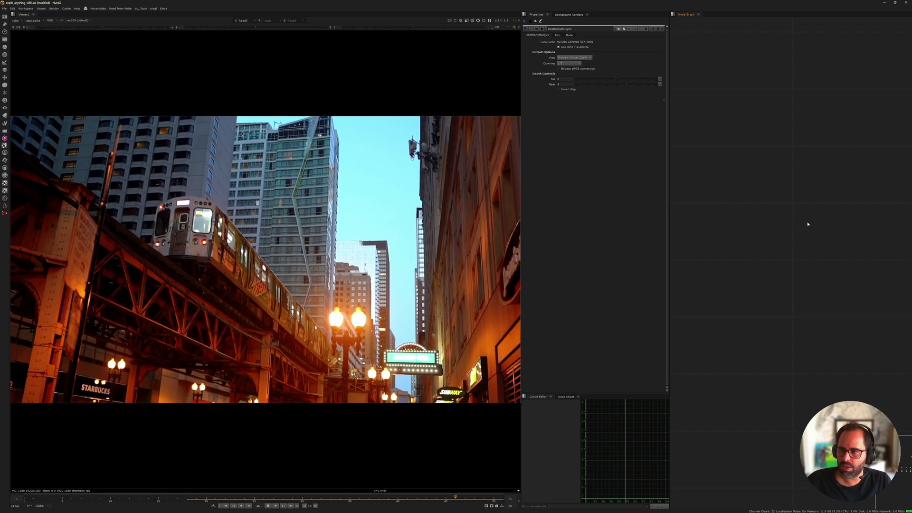
{"action": "middle_click_drag", "start_coordinate": [776, 95], "coordinate": [776, 201]}
{"action": "middle_click_drag", "start_coordinate": [865, 100], "coordinate": [778, 218]}
{"action": "middle_click_drag", "start_coordinate": [899, 136], "coordinate": [751, 218]}
{"action": "scroll", "coordinate": [793, 190], "scroll_direction": "up", "scroll_amount": 3}
{"action": "middle_click_drag", "start_coordinate": [800, 187], "coordinate": [743, 185]}
{"action": "left_click", "coordinate": [772, 153]}
{"action": "key", "text": "1"}
{"action": "left_click", "coordinate": [743, 230]}
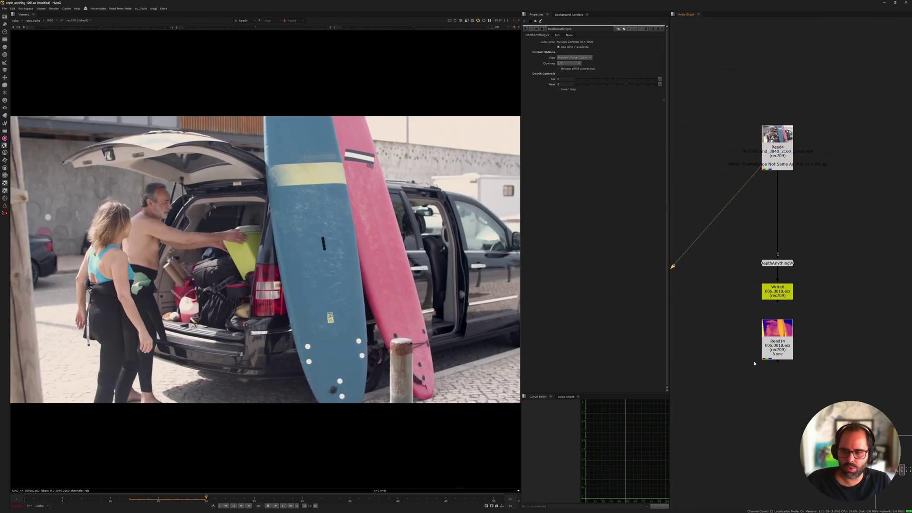
{"action": "key", "text": "2"}
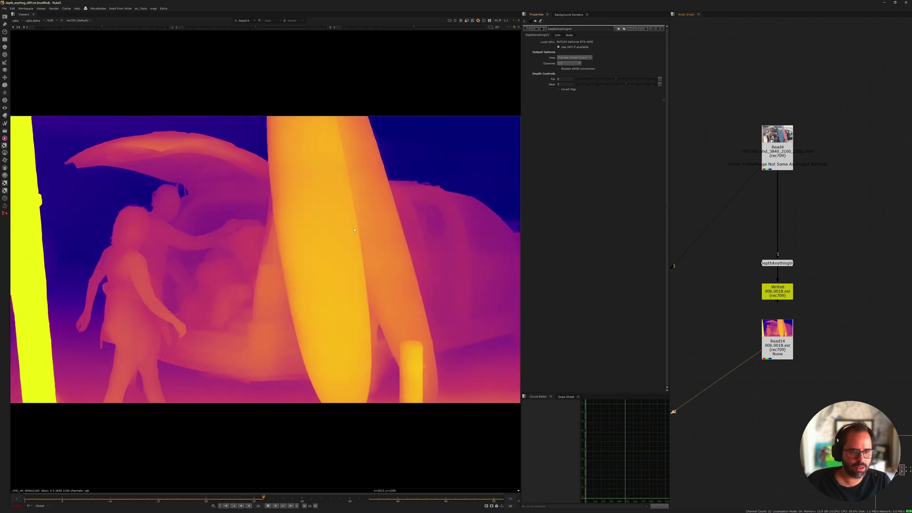
{"action": "scroll", "coordinate": [263, 241], "scroll_direction": "up", "scroll_amount": 2}
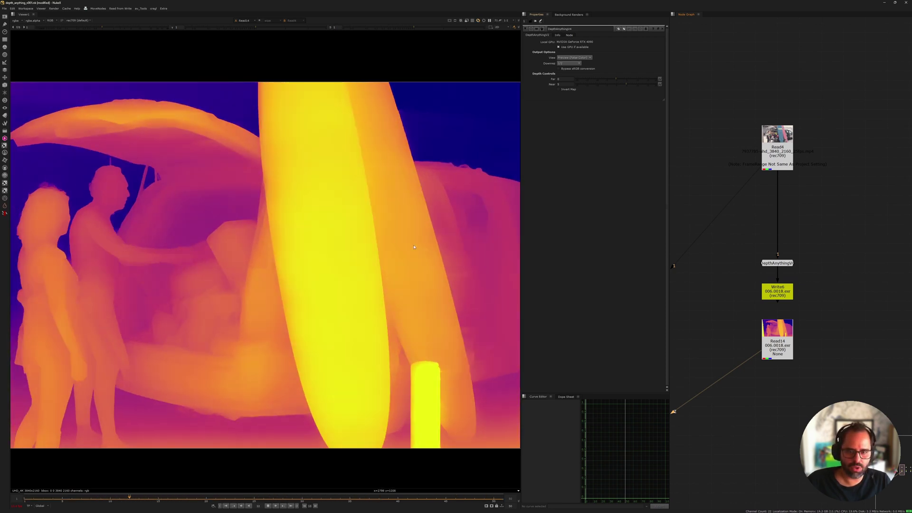
{"action": "scroll", "coordinate": [240, 260], "scroll_direction": "down", "scroll_amount": 2}
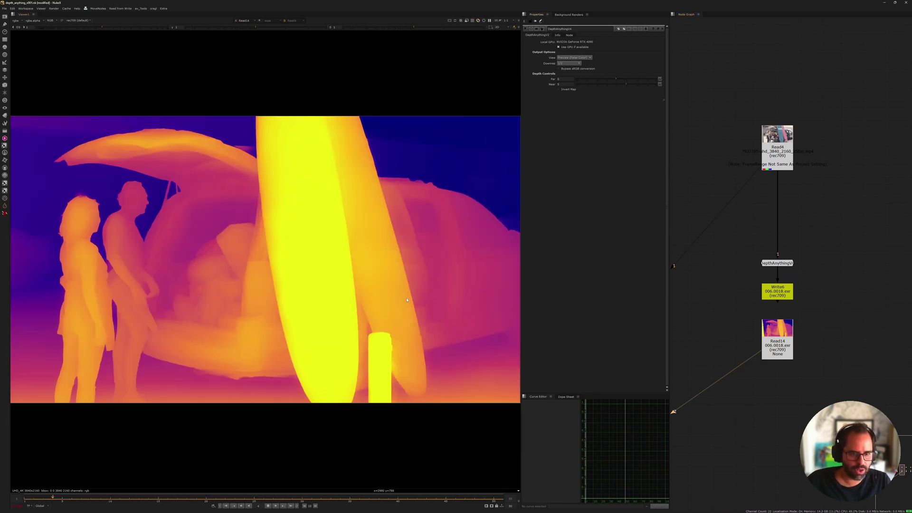
Alternate the viewer between Read9's footage of the car in the forest and Read15's depth map
{"action": "middle_click_drag", "start_coordinate": [828, 241], "coordinate": [701, 219]}
{"action": "scroll", "coordinate": [772, 212], "scroll_direction": "down", "scroll_amount": 5}
{"action": "scroll", "coordinate": [772, 214], "scroll_direction": "up", "scroll_amount": 5}
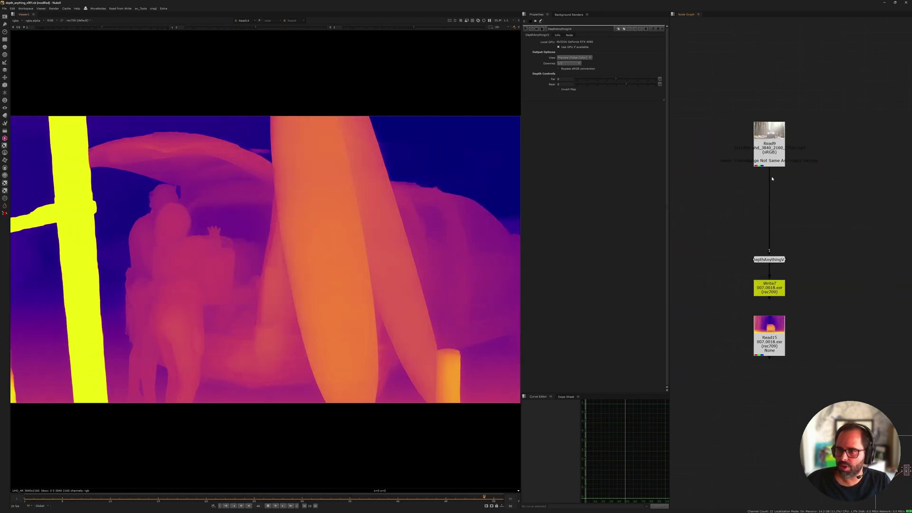
{"action": "key", "text": "1"}
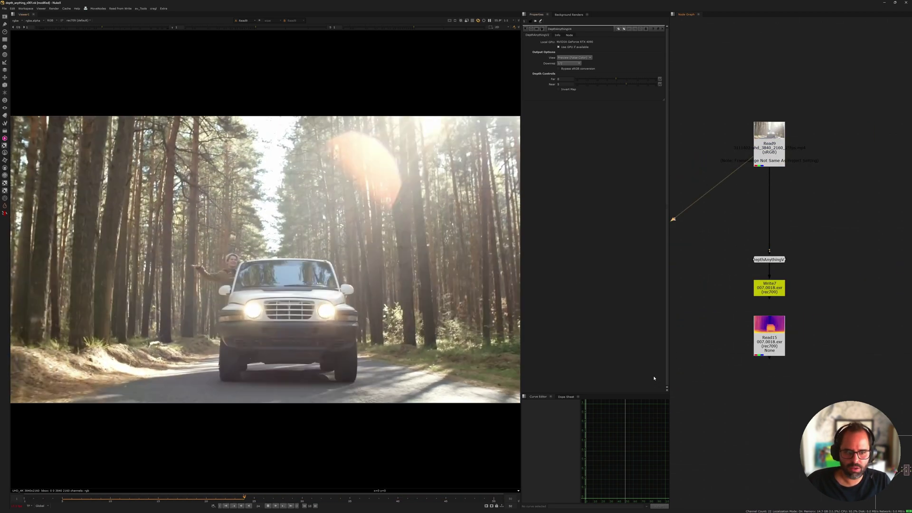
{"action": "left_click", "coordinate": [770, 343]}
{"action": "key", "text": "2"}
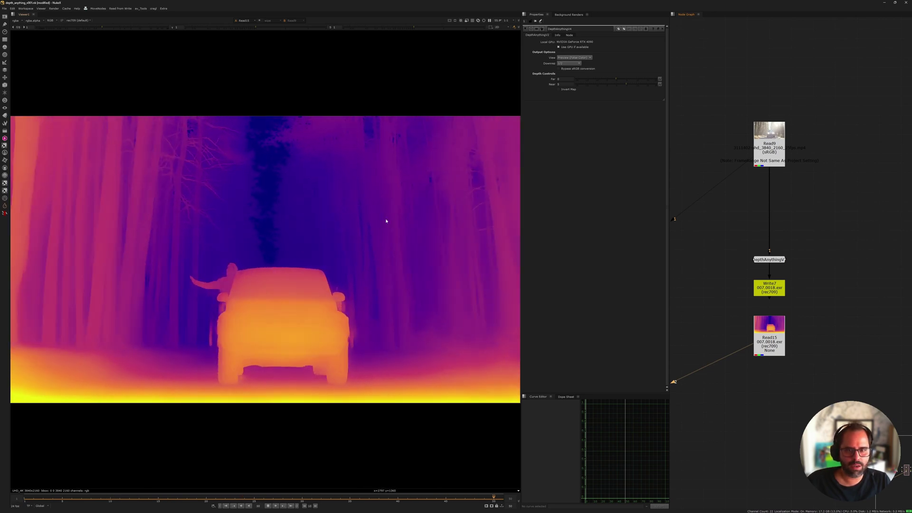
{"action": "key", "text": "1"}
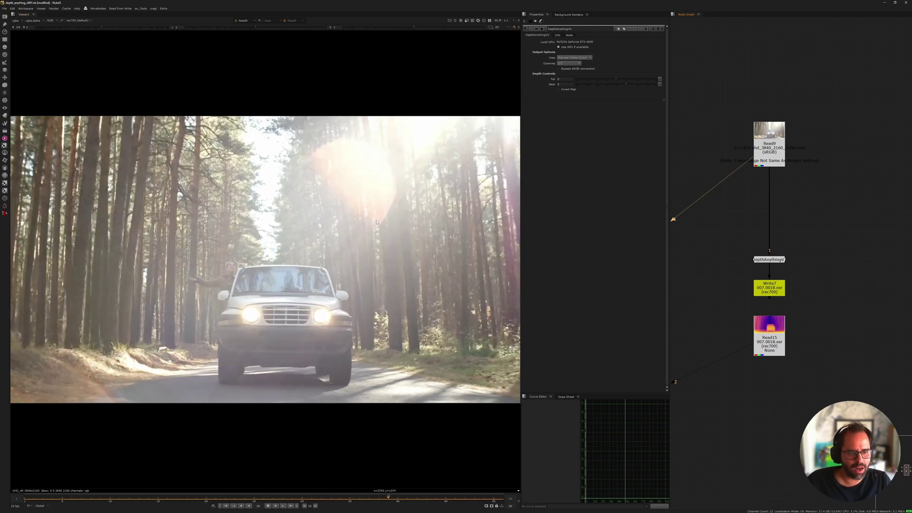
{"action": "key", "text": "2"}
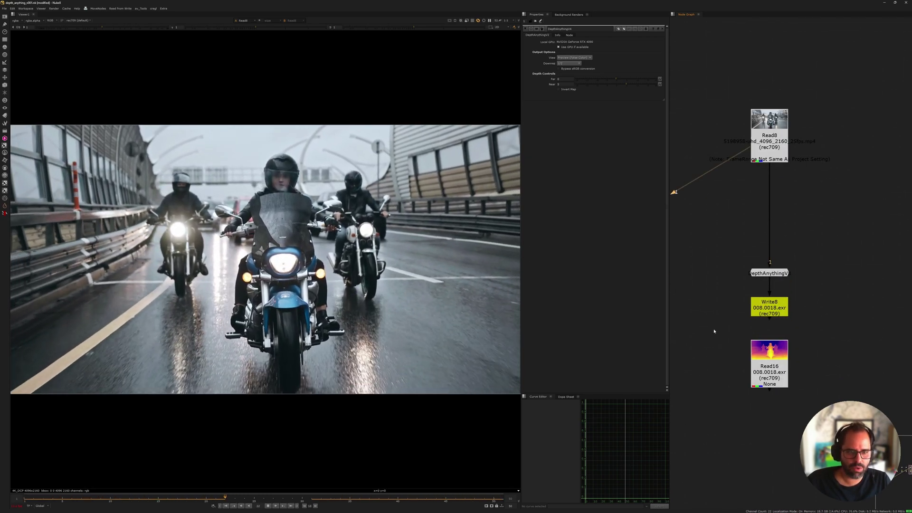
Switch the viewer from Read8's motorcycle footage to Read16's depth map
{"action": "key", "text": "2"}
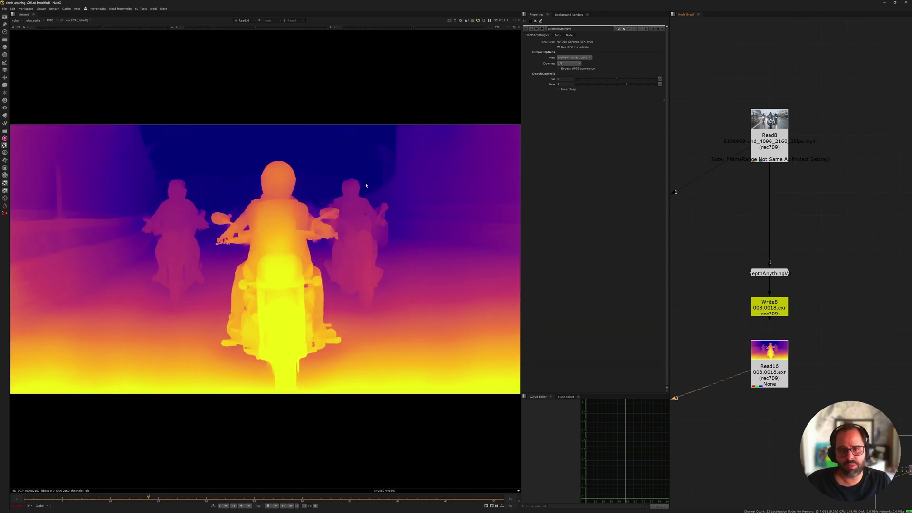
{"action": "scroll", "coordinate": [720, 245], "scroll_direction": "down", "scroll_amount": 3}
{"action": "middle_click_drag", "start_coordinate": [767, 250], "coordinate": [811, 250]}
{"action": "scroll", "coordinate": [822, 248], "scroll_direction": "down", "scroll_amount": 5}
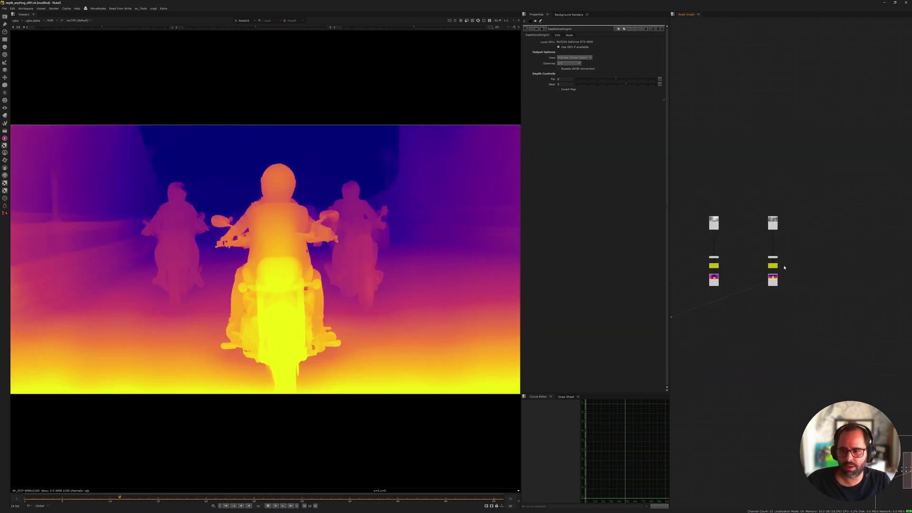
Return the viewer to Read7's depth map of the man in the hoodie and stop playback
{"action": "middle_click_drag", "start_coordinate": [756, 262], "coordinate": [791, 250]}
{"action": "scroll", "coordinate": [744, 253], "scroll_direction": "up", "scroll_amount": 4}
{"action": "left_click", "coordinate": [754, 249]}
{"action": "key", "text": "1"}
{"action": "left_click", "coordinate": [794, 250]}
{"action": "key", "text": "1"}
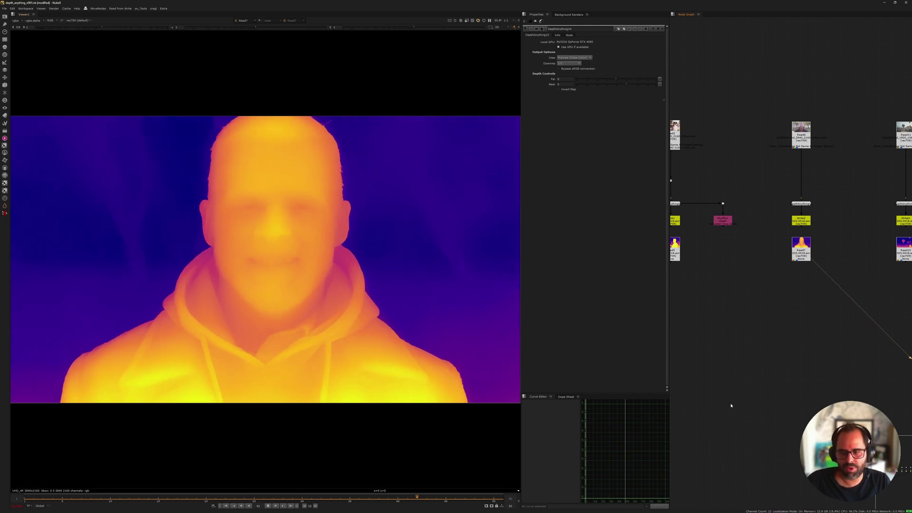
{"action": "left_click", "coordinate": [267, 506]}
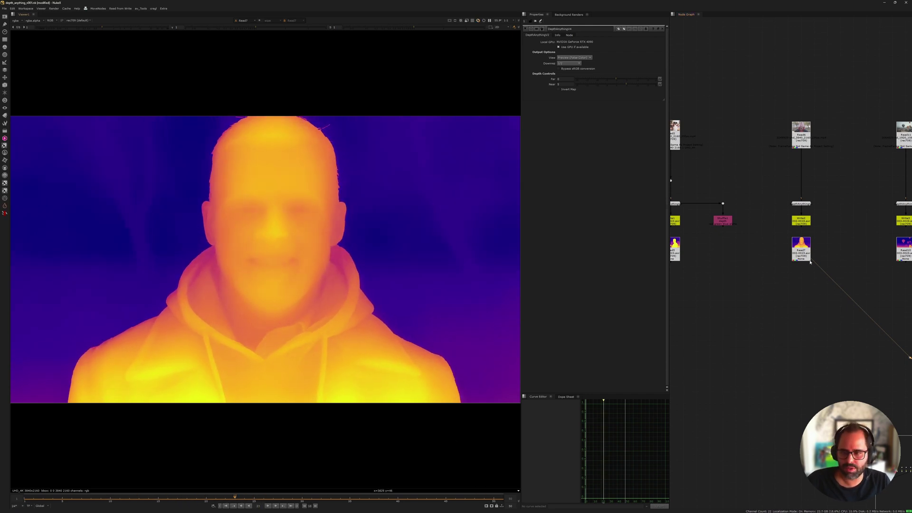
Go back to Read2's branch in the node graph, with its DepthAnything, MiDaS and Shuffle nodes
{"action": "middle_click_drag", "start_coordinate": [719, 241], "coordinate": [746, 252]}
{"action": "scroll", "coordinate": [768, 235], "scroll_direction": "up", "scroll_amount": 3}
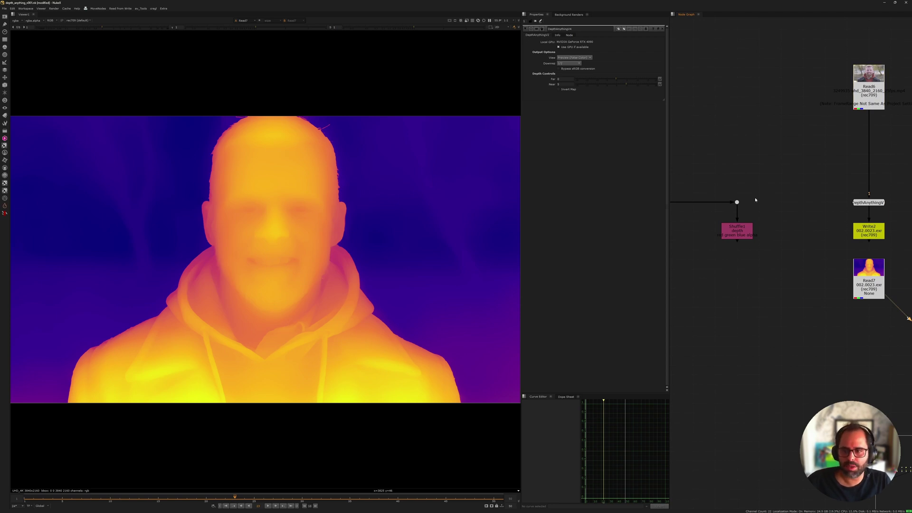
{"action": "scroll", "coordinate": [756, 200], "scroll_direction": "down", "scroll_amount": 1}
{"action": "middle_click_drag", "start_coordinate": [732, 207], "coordinate": [808, 228]}
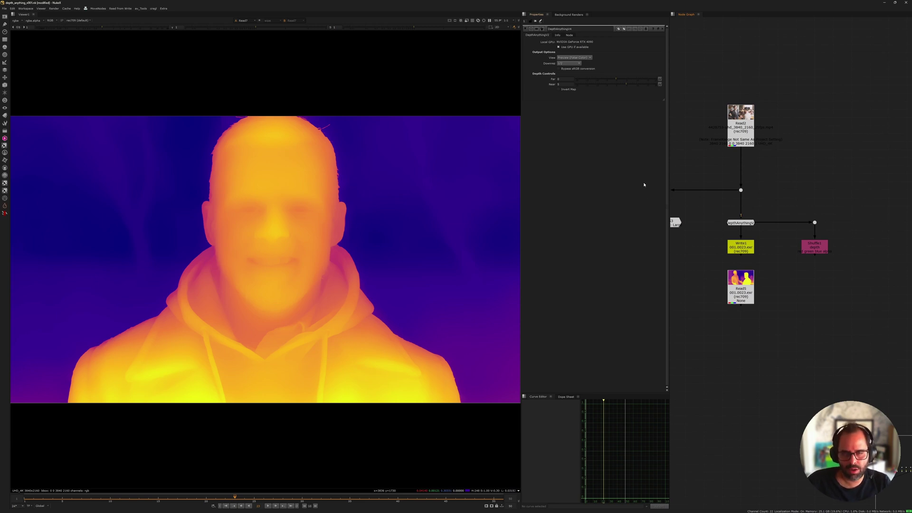
{"action": "middle_click_drag", "start_coordinate": [714, 204], "coordinate": [739, 214]}
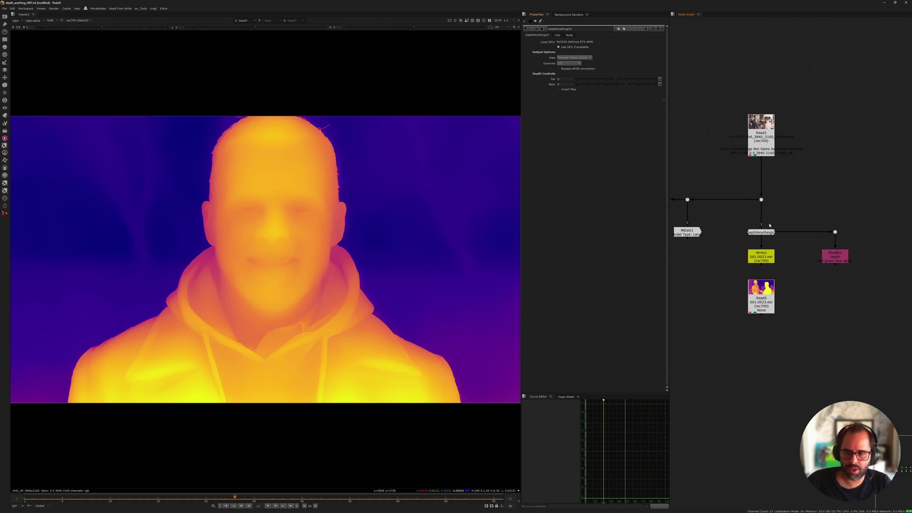